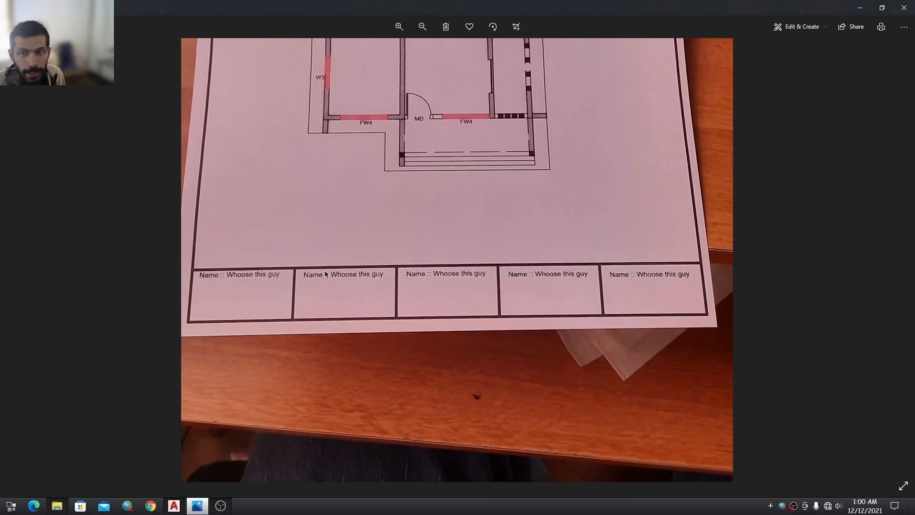
Examine the reference photos of the printed plan and the ruler held against its title block, border margin and wall
scroll(417, 281, down, 6)
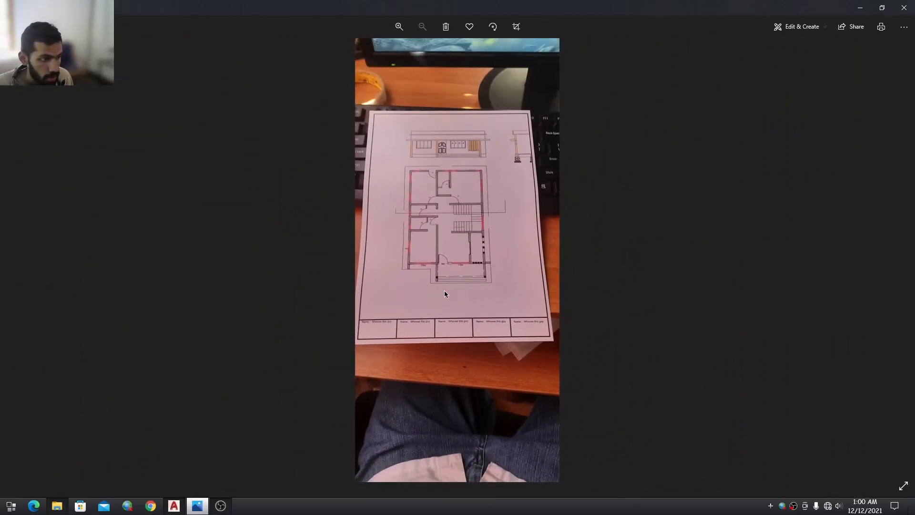
key(Right)
scroll(476, 222, up, 5)
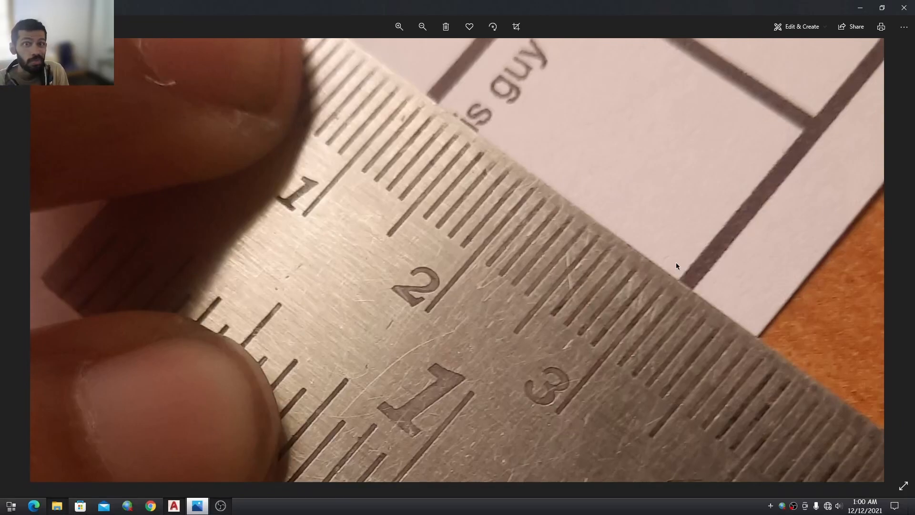
scroll(678, 269, down, 6)
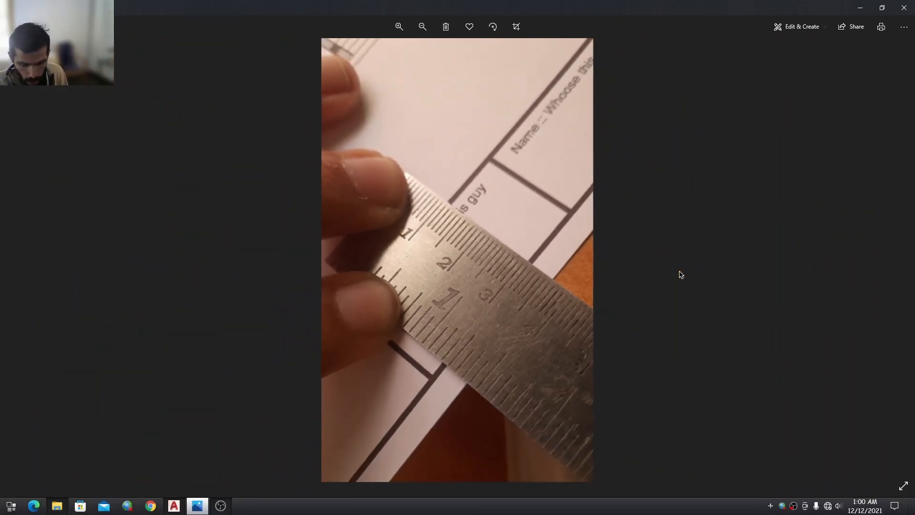
key(Right)
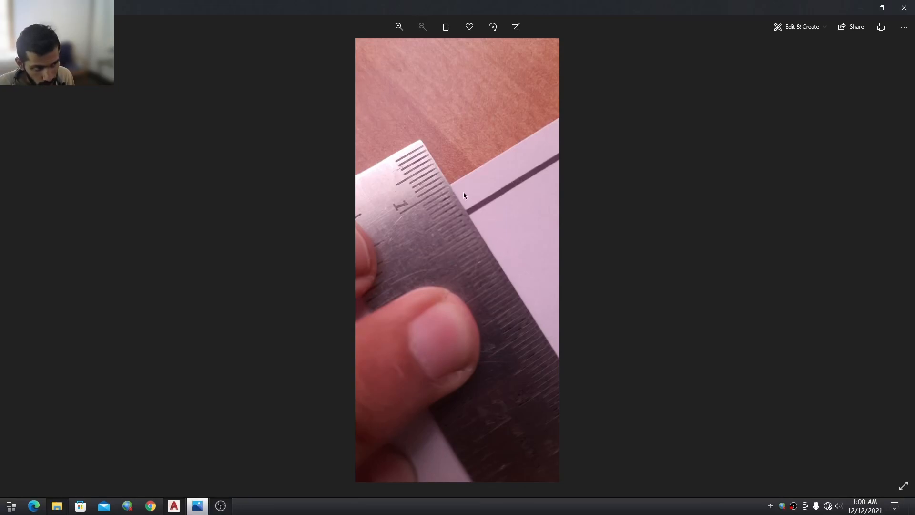
key(Right)
scroll(476, 209, up, 3)
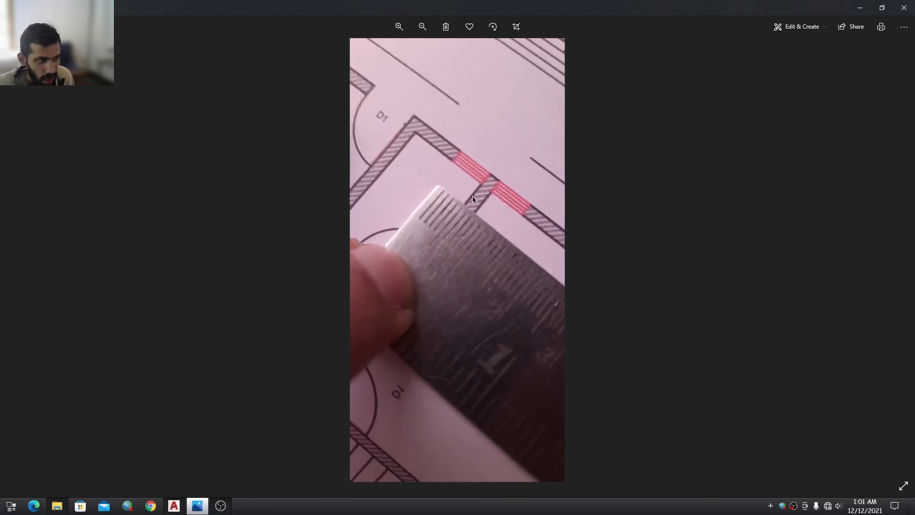
scroll(477, 212, up, 2)
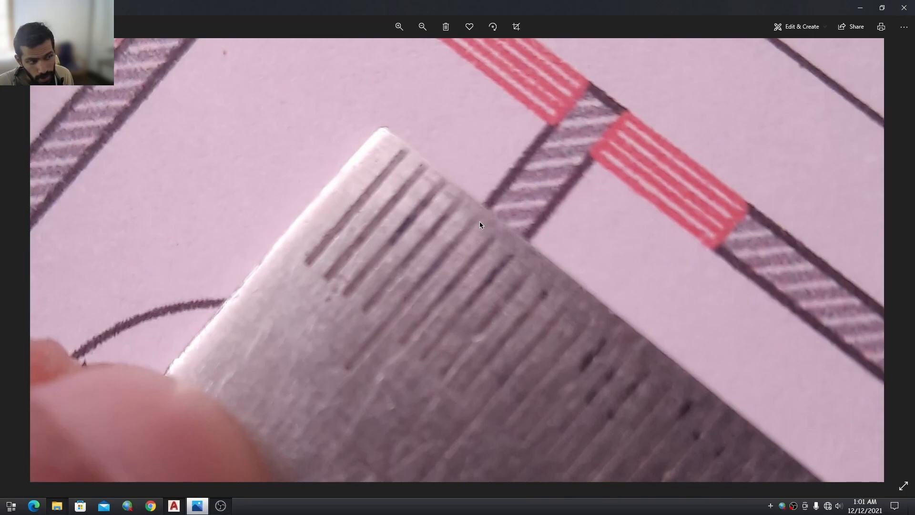
drag(525, 245, 507, 237)
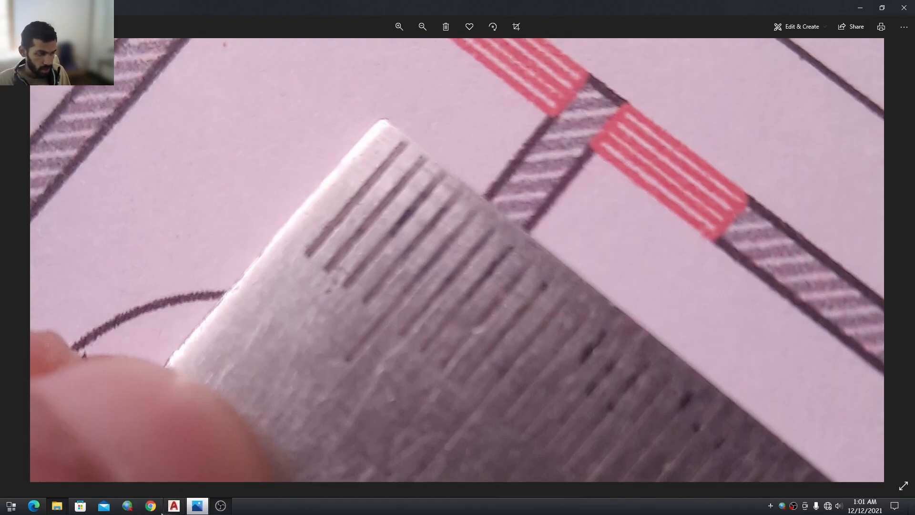
Switch to AutoCAD, go to Layout2 and delete its existing viewport
click(174, 505)
middle_drag(386, 262, 452, 446)
middle_drag(459, 258, 441, 286)
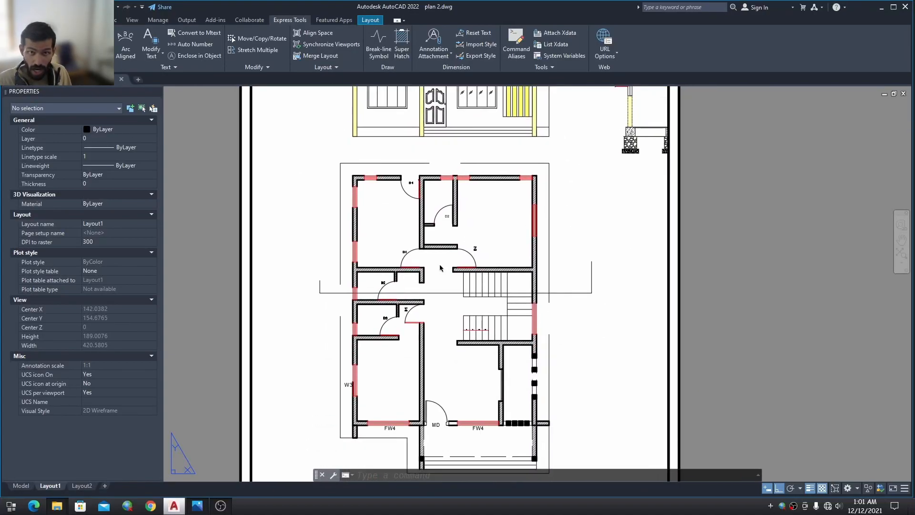
click(82, 485)
click(410, 205)
click(318, 237)
key(Delete)
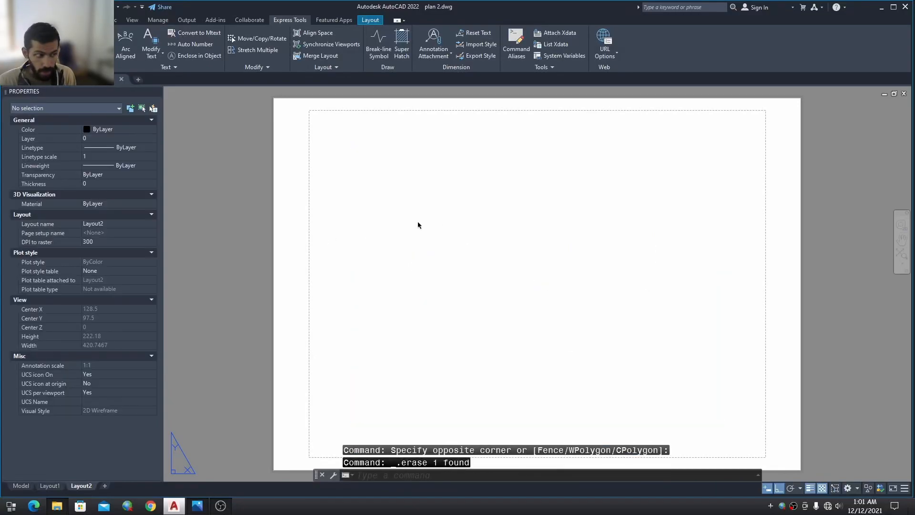
Modify the page setup of Layout2 to use the AutoCAD PDF (General Documentation).pc3 plotter
scroll(421, 224, down, 1)
key(Escape)
key(Escape)
text(pagesetup)
key(Return)
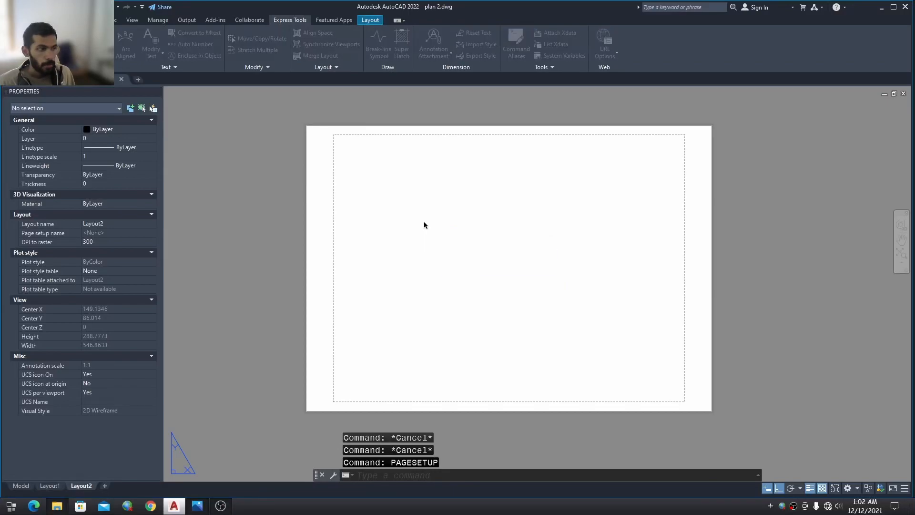
click(522, 238)
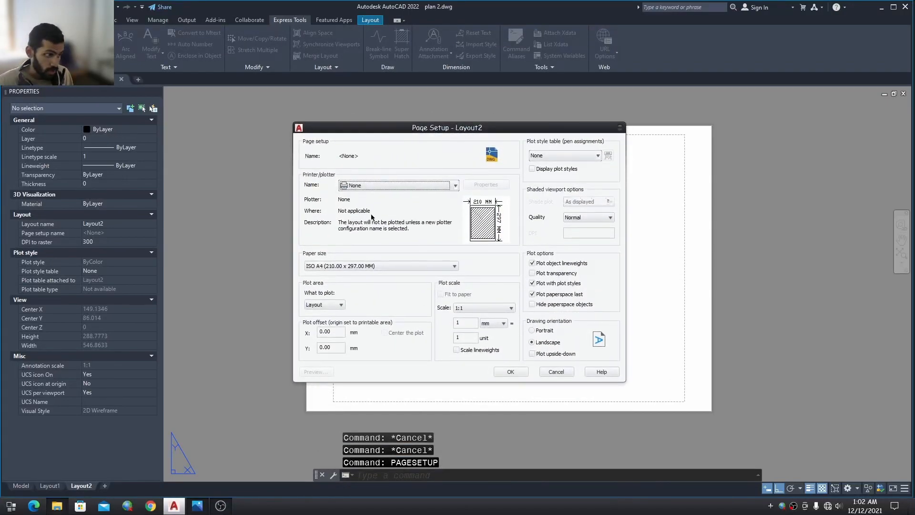
click(394, 186)
click(396, 247)
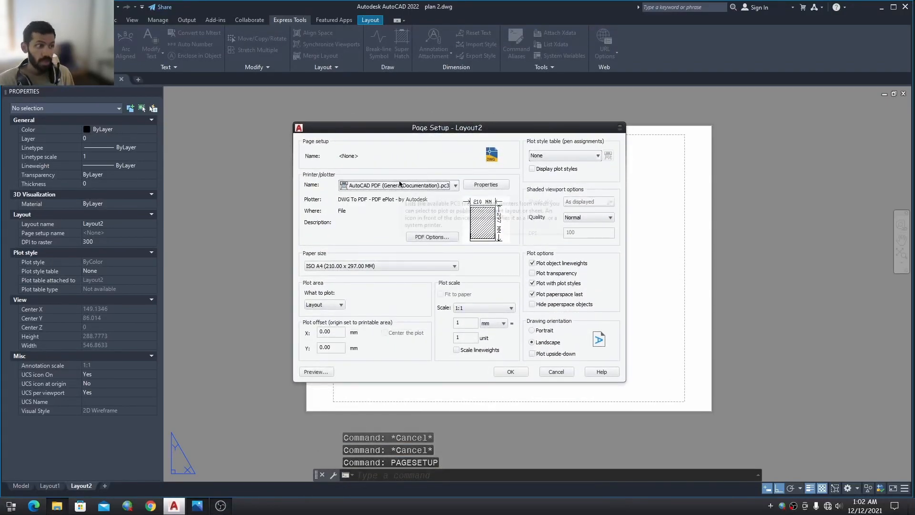
Set the paper size to ISO full bleed A4 (210.00 x 297.00 MM), enable plot transparency and apply the page setup
click(369, 265)
scroll(375, 346, up, 20)
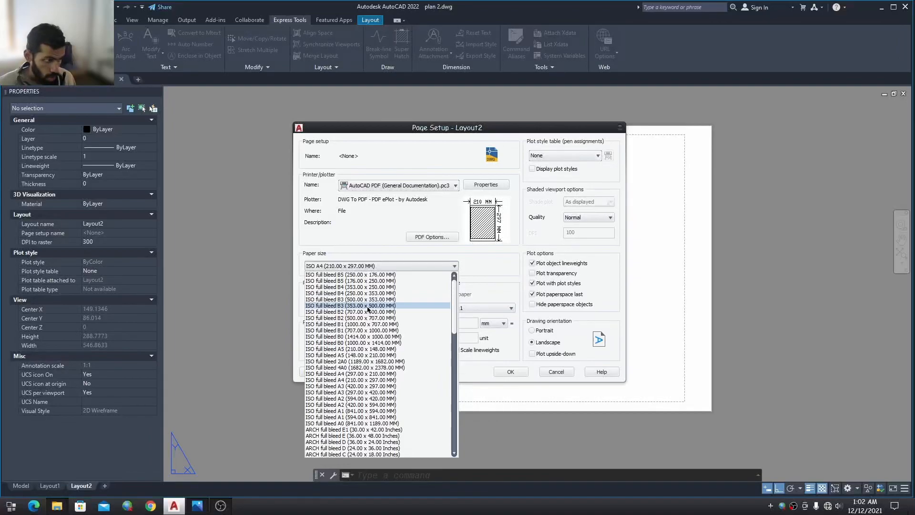
click(369, 380)
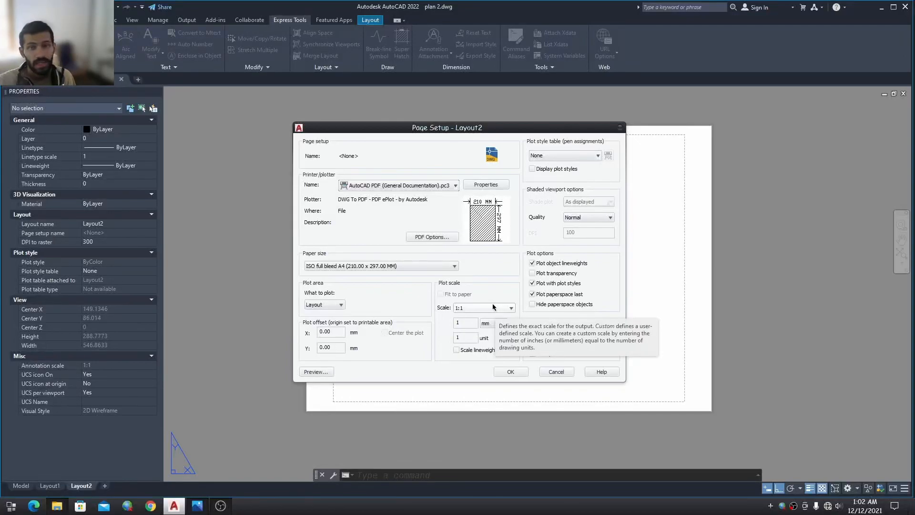
click(532, 273)
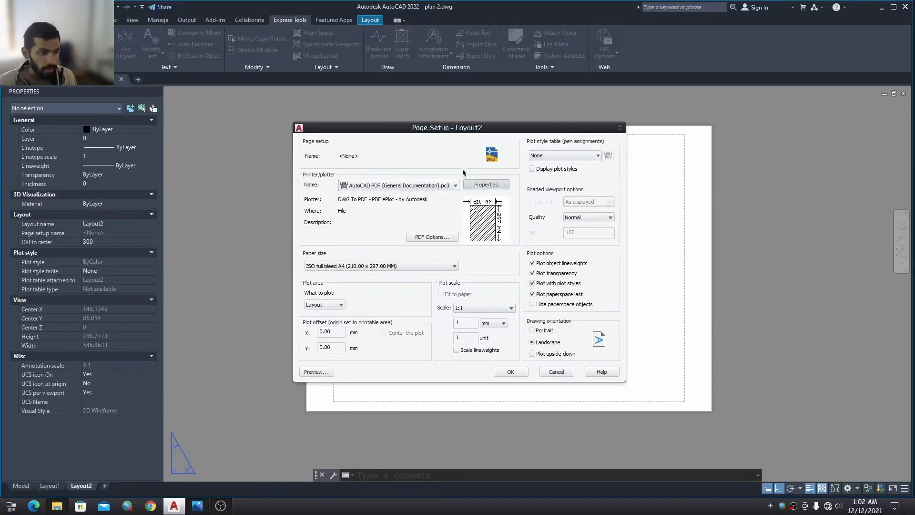
click(508, 375)
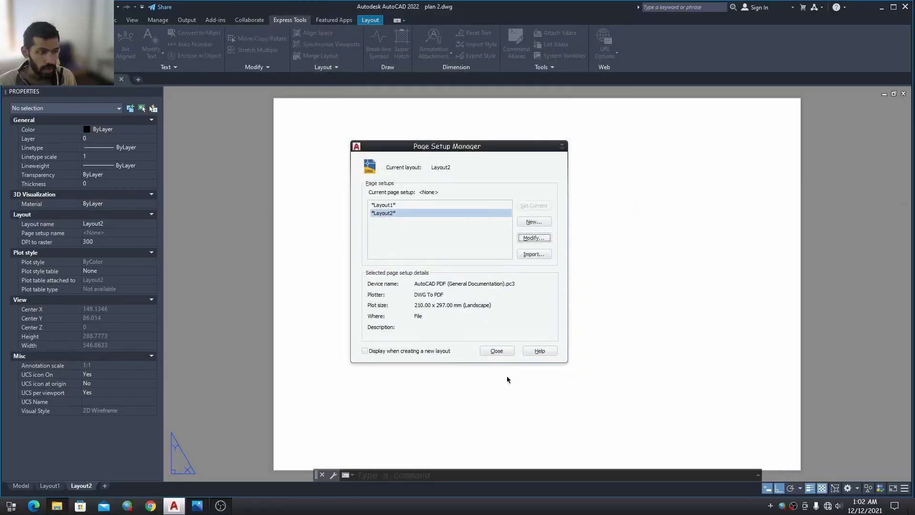
click(503, 352)
scroll(504, 358, down, 1)
middle_drag(511, 362, 493, 316)
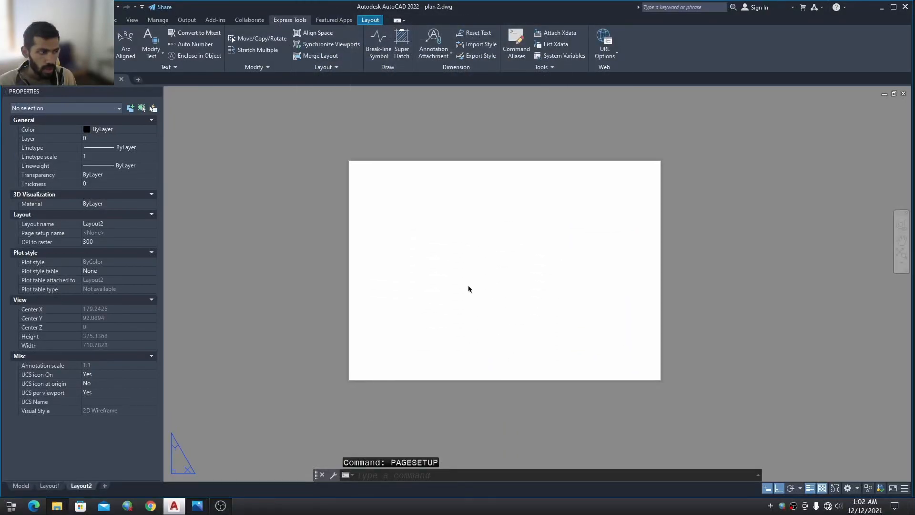
Change the drawing orientation of Layout2 to portrait in its page setup
scroll(469, 288, up, 1)
key(Return)
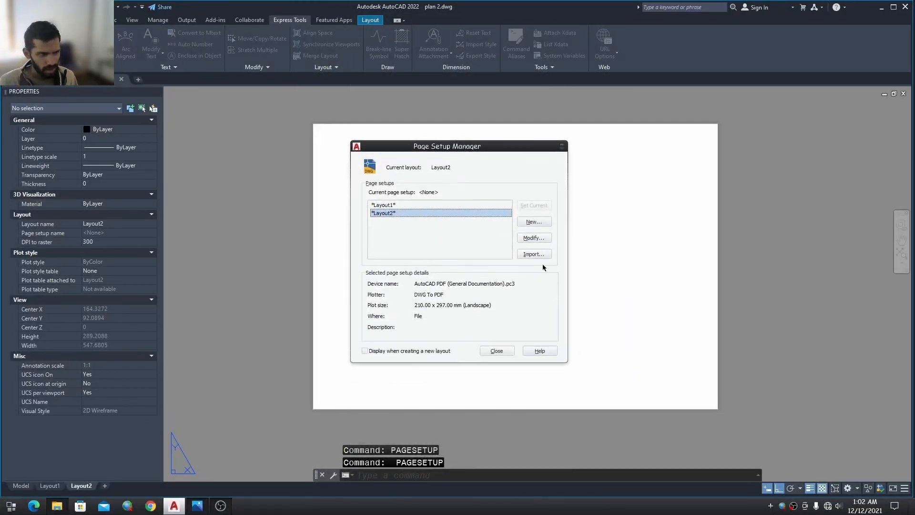
click(534, 238)
click(541, 330)
click(510, 372)
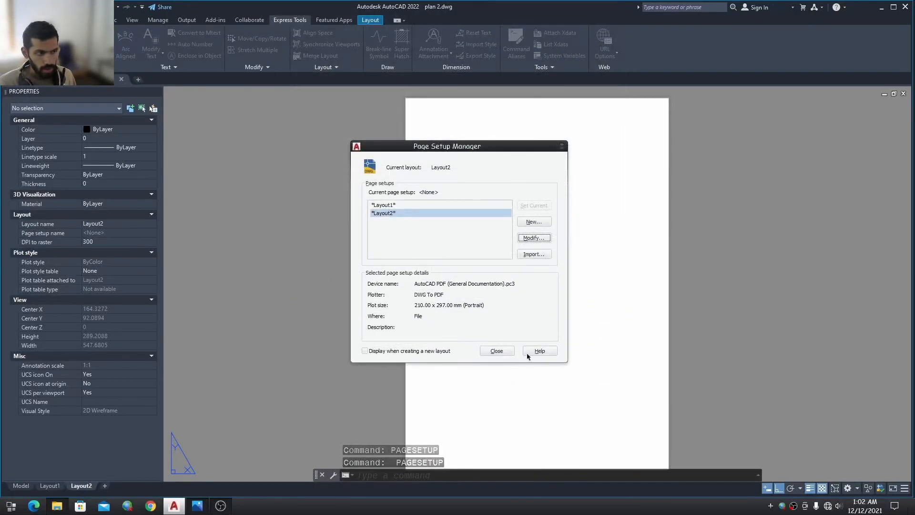
click(494, 350)
scroll(523, 334, down, 2)
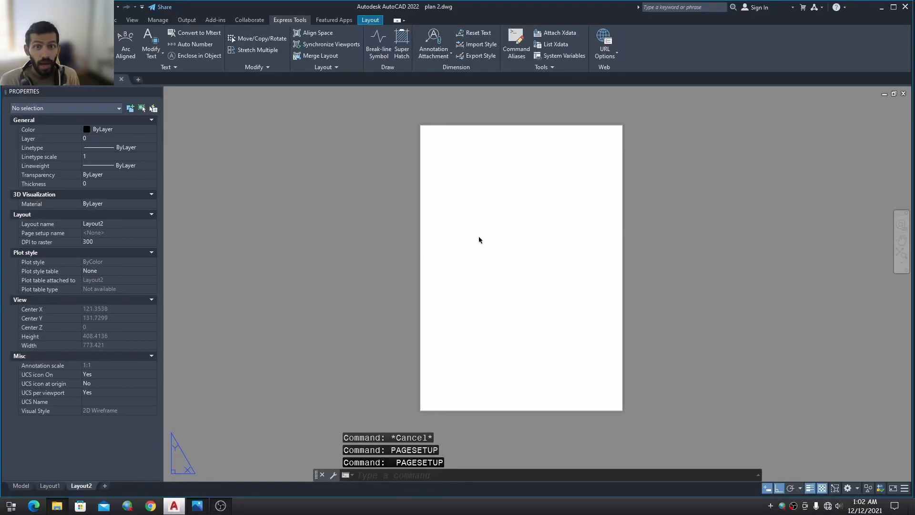
Switch to the photo viewer and examine the ruler photo showing the gap between the sheet edge and the border line
click(197, 505)
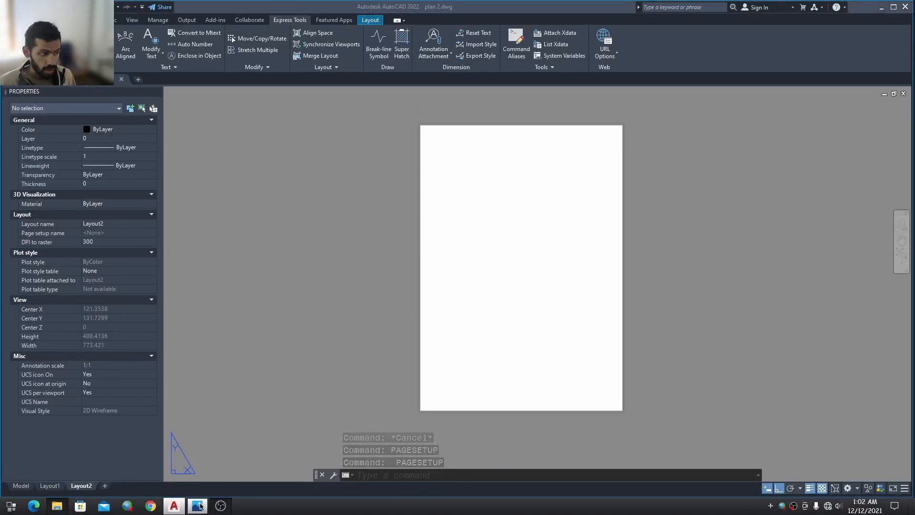
scroll(403, 313, down, 4)
scroll(404, 313, down, 1)
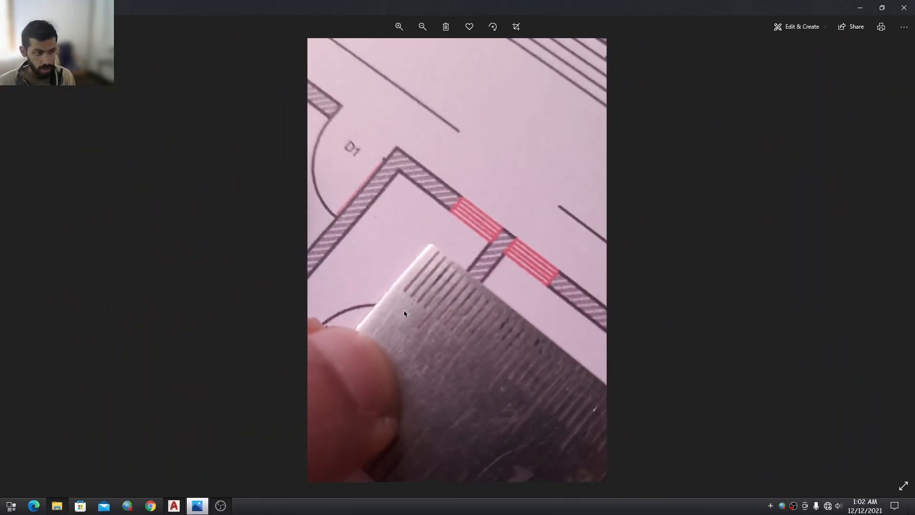
scroll(405, 311, down, 5)
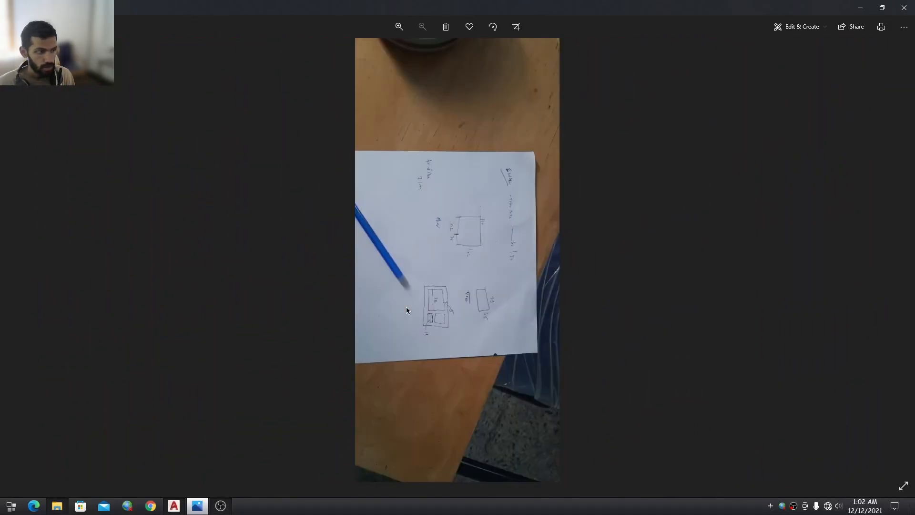
scroll(406, 309, down, 2)
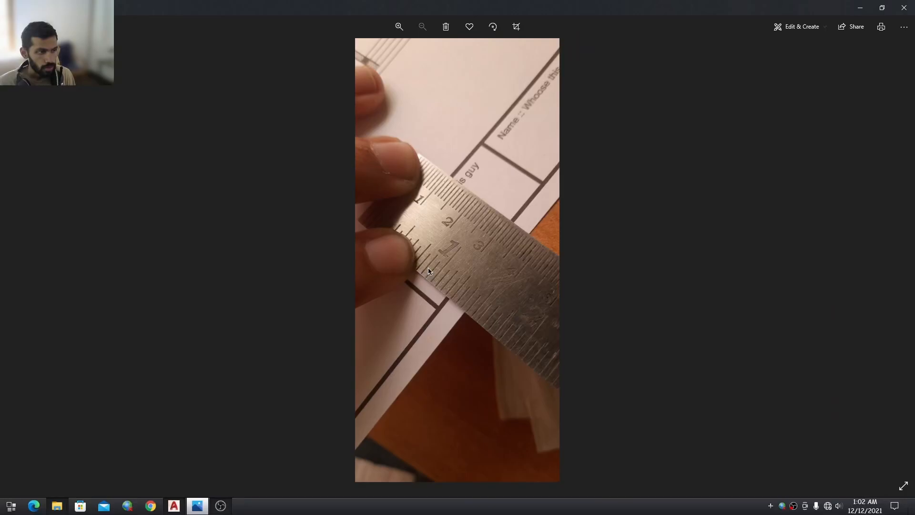
scroll(427, 270, down, 1)
scroll(560, 391, up, 4)
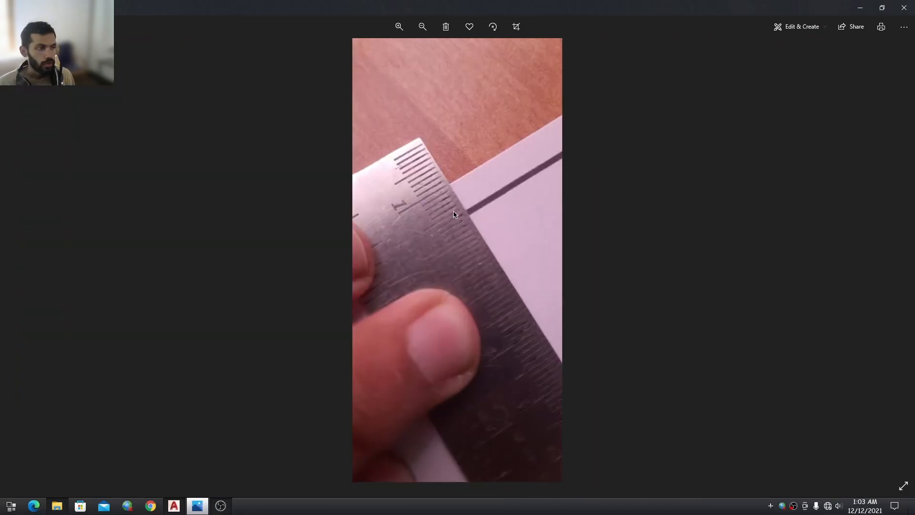
ctrl+scroll(453, 212, up, 4)
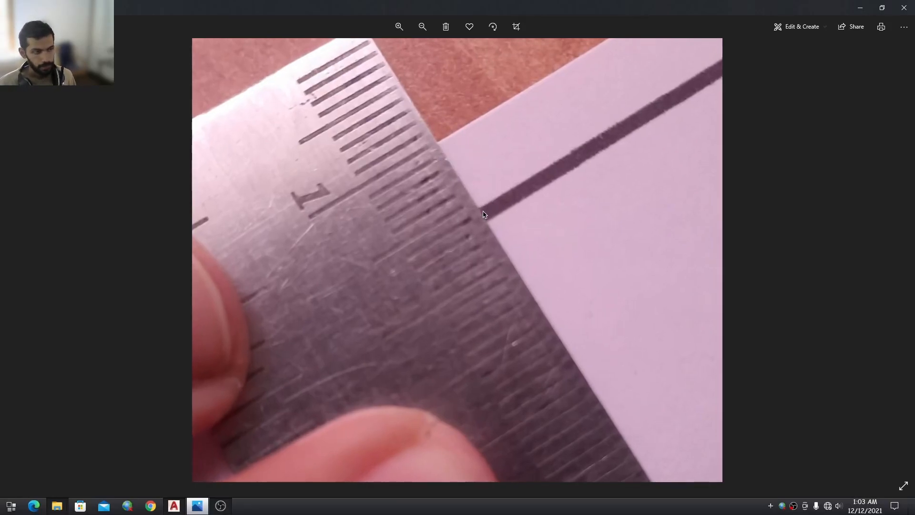
Return to AutoCAD and create a viewport on Layout2 with MVIEW's Fit option, filling the whole sheet
key(alt+Tab)
middle_drag(487, 223, 481, 221)
key(Escape)
key(Escape)
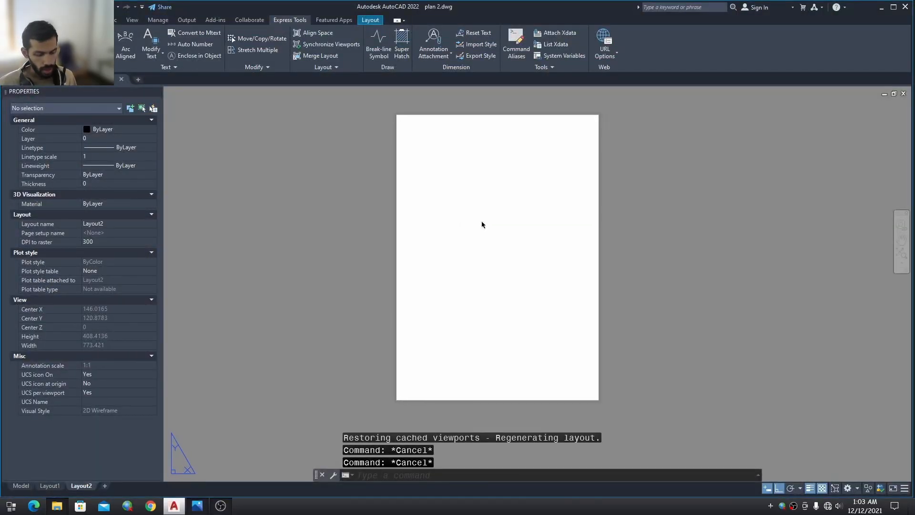
text(rec)
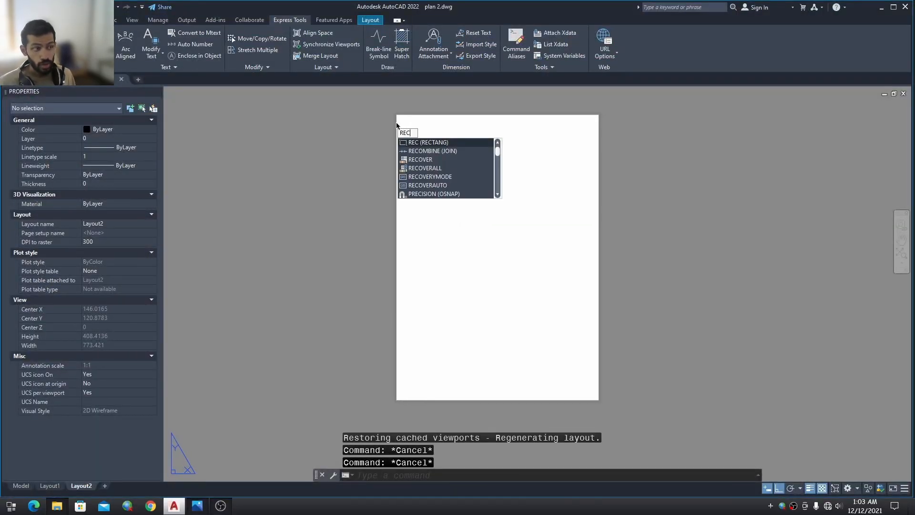
key(Escape)
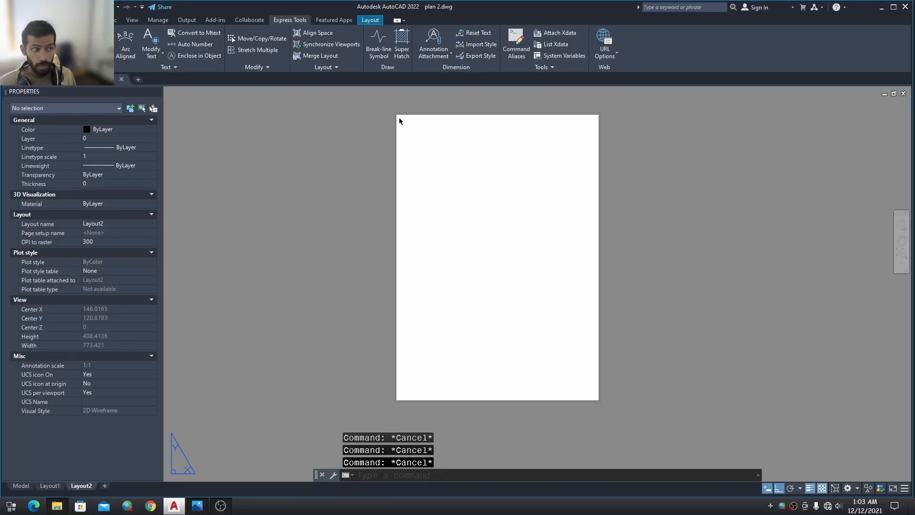
text(mv)
key(Return)
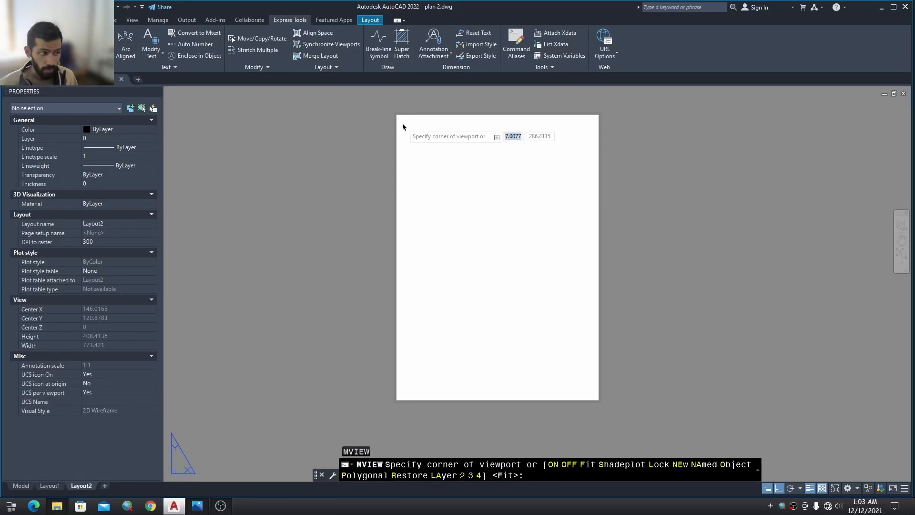
key(Return)
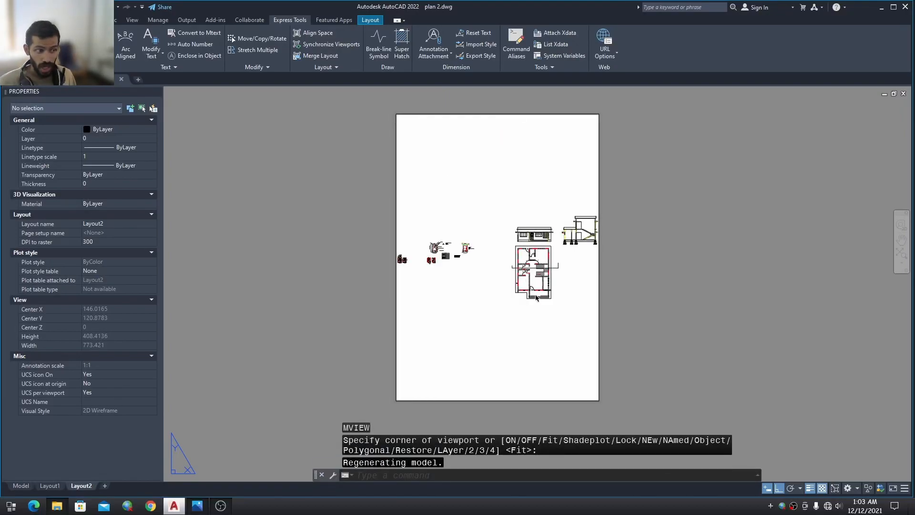
Draw a rectangle with line width 1 from the sheet's upper-left corner to its lower-right corner on Layout2
scroll(601, 401, up, 10)
scroll(551, 378, down, 12)
scroll(548, 375, down, 3)
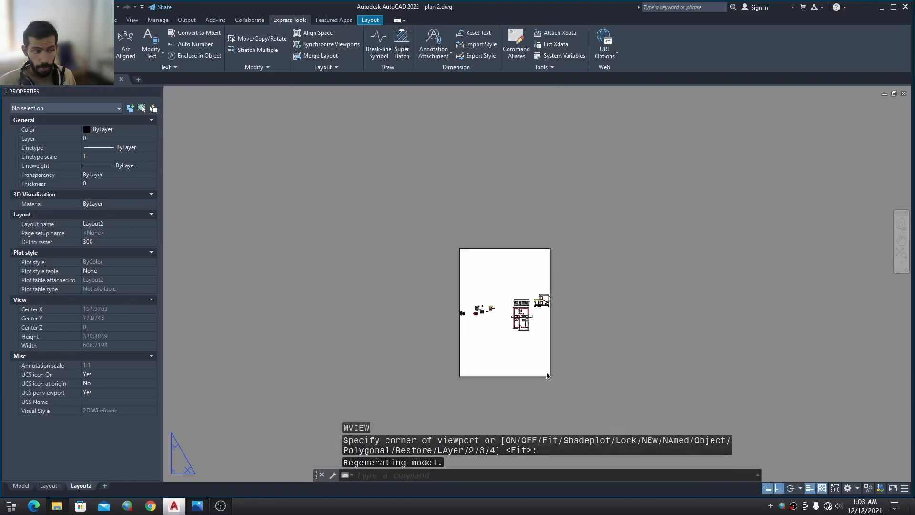
text(rec)
key(Return)
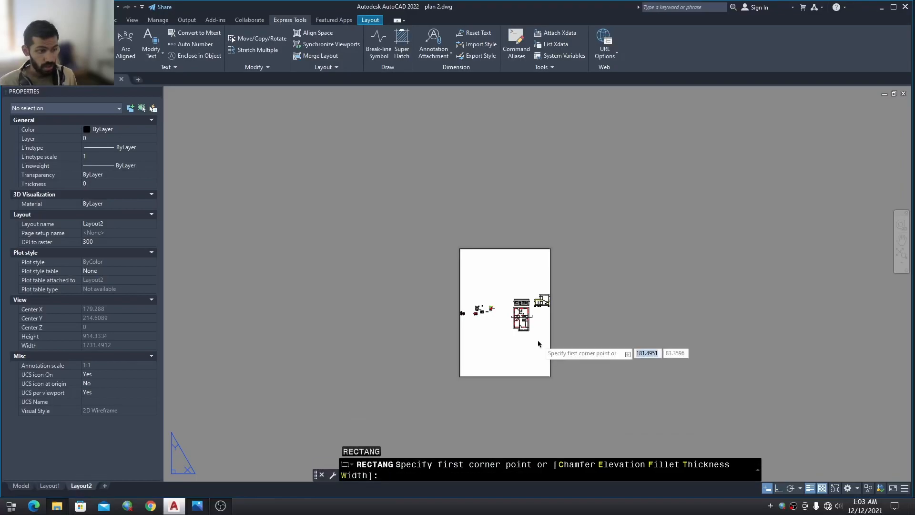
text(w)
key(Return)
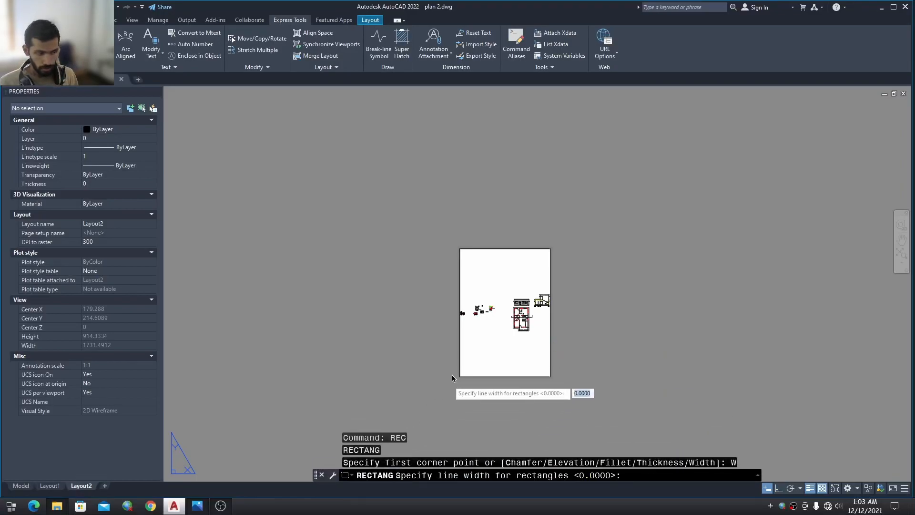
text(1)
key(Return)
scroll(482, 257, up, 6)
click(377, 220)
scroll(419, 201, down, 3)
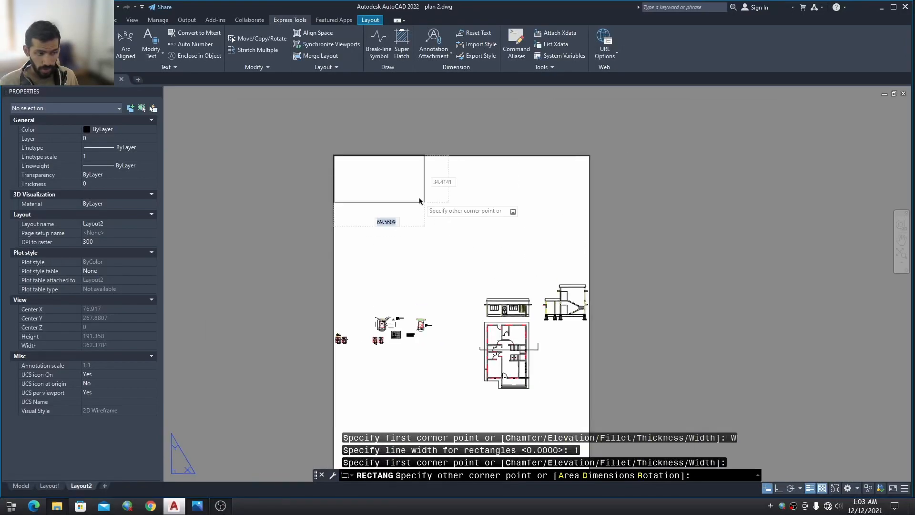
scroll(548, 295, up, 5)
click(561, 305)
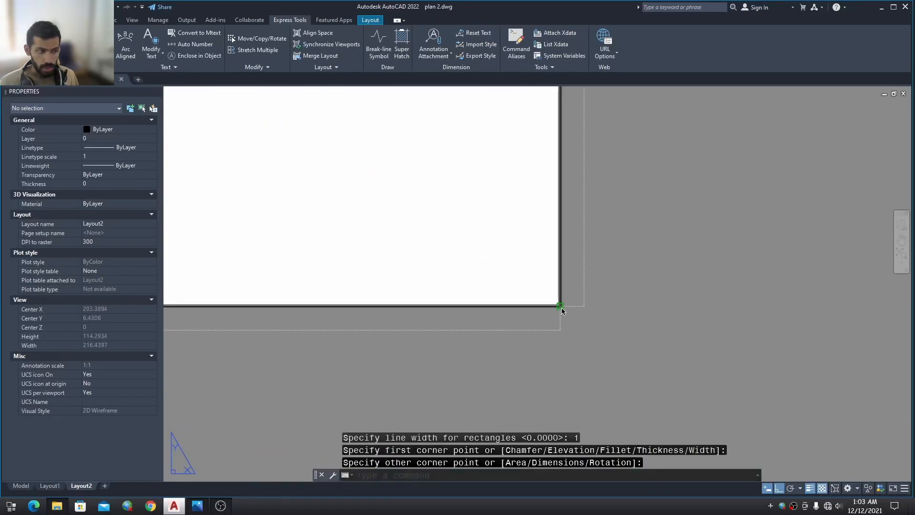
middle_drag(523, 283, 674, 366)
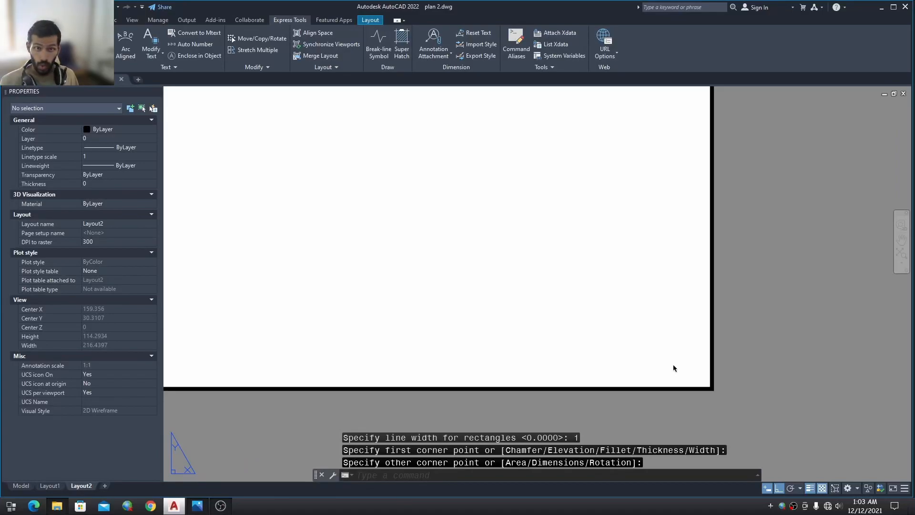
scroll(614, 330, down, 4)
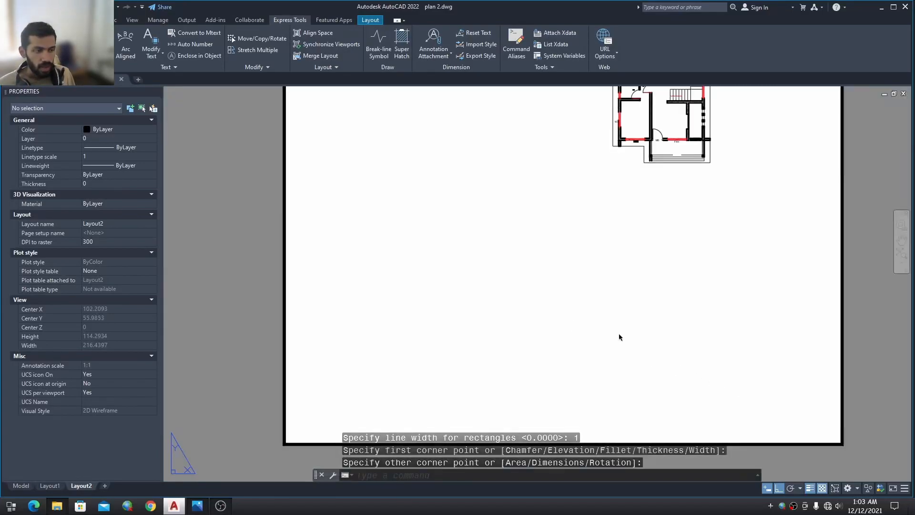
Check that selection cycling is allowed in the drafting settings and accept them
key(Escape)
key(Escape)
text(ds)
key(Return)
click(388, 188)
click(388, 188)
click(640, 353)
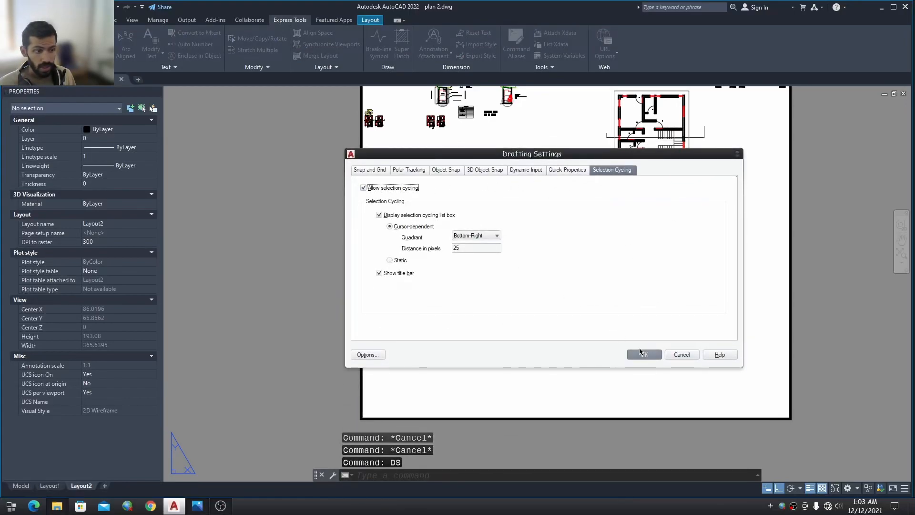
Select the viewport overlapping the border rectangle through selection cycling and delete it
click(362, 349)
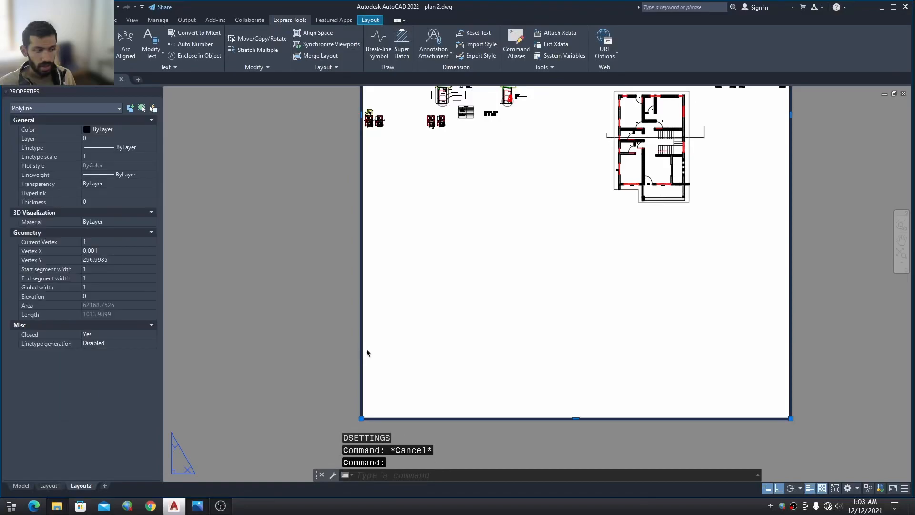
key(Escape)
click(362, 372)
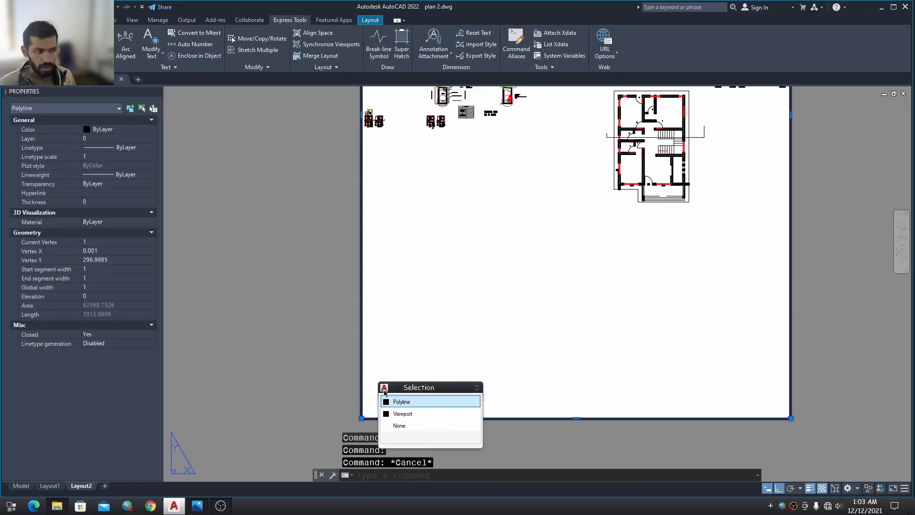
click(406, 418)
key(Delete)
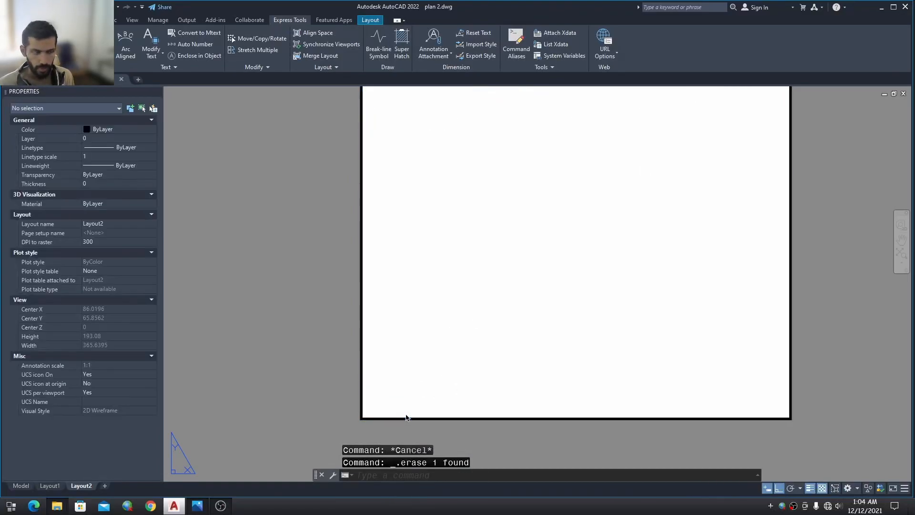
scroll(483, 305, down, 3)
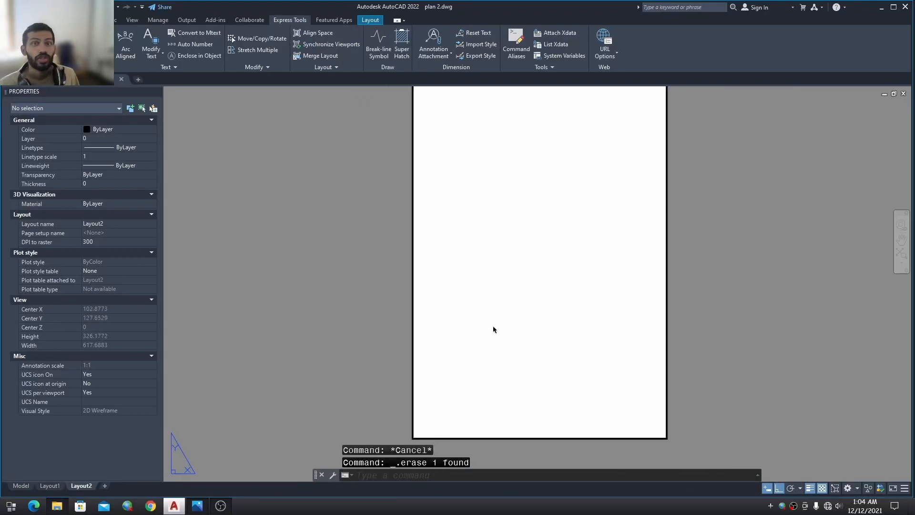
Check the border gap in the sheet photo, then return to AutoCAD and offset the sheet-edge rectangle 5 mm inward
key(alt+Tab)
scroll(444, 335, up, 2)
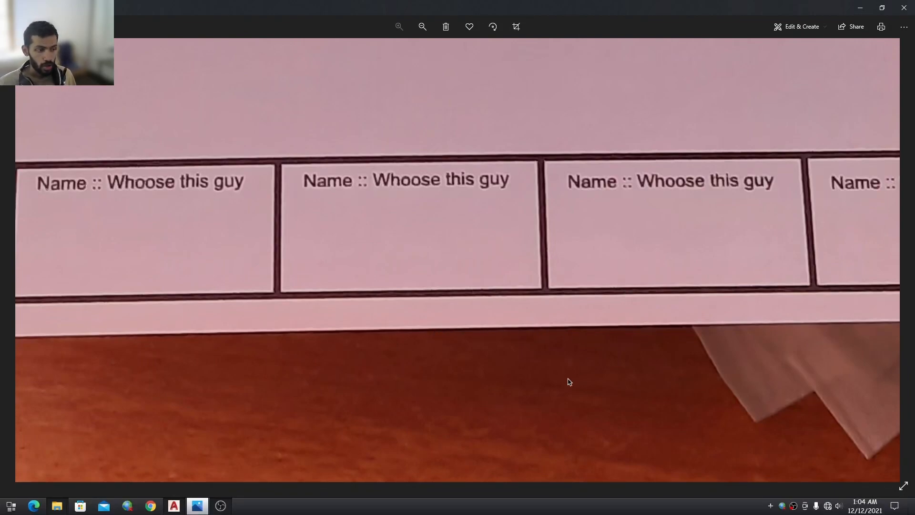
click(174, 505)
text(o)
key(Return)
text(5)
key(Return)
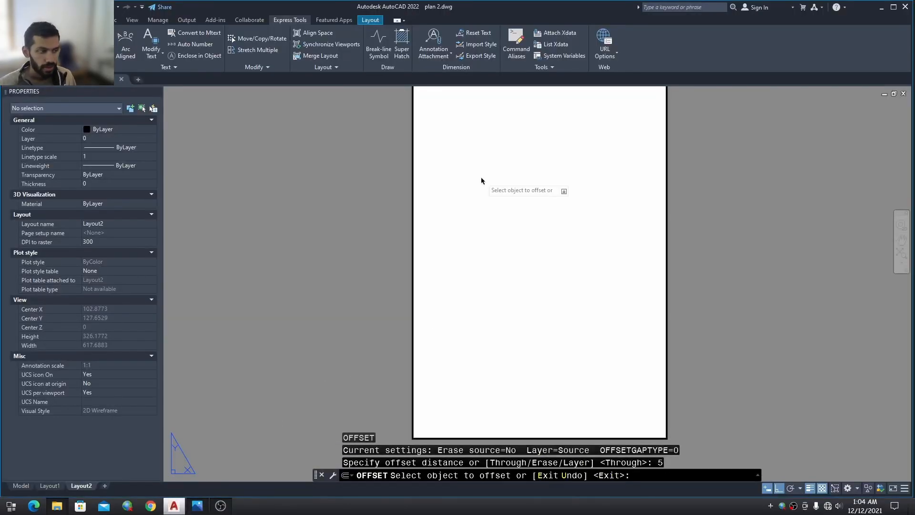
click(414, 253)
click(431, 252)
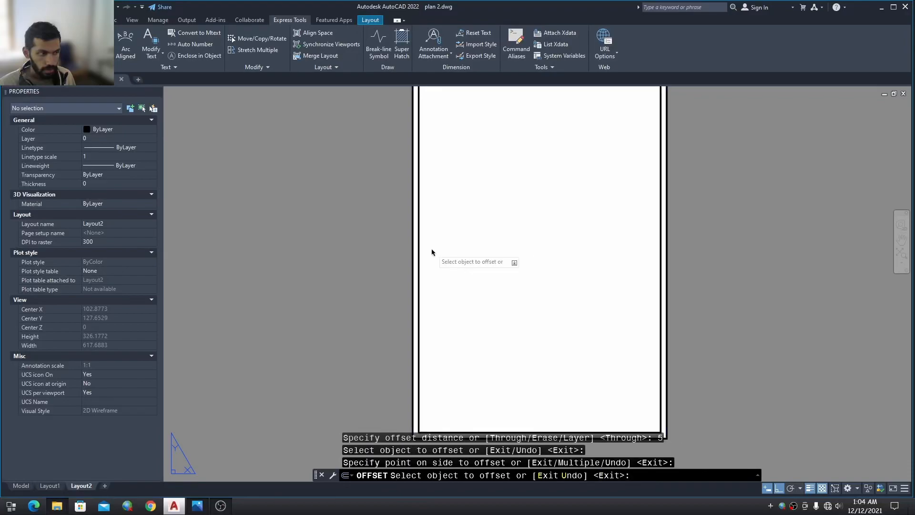
scroll(421, 370, up, 5)
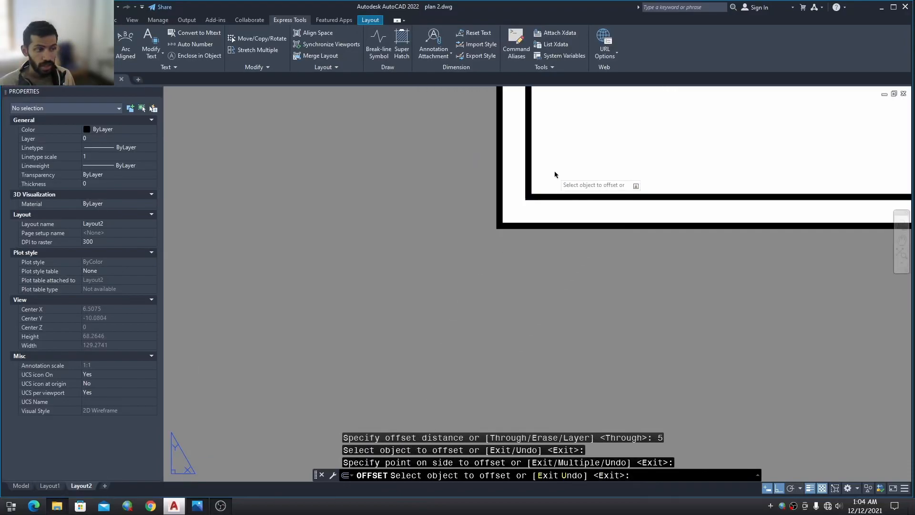
key(Escape)
scroll(574, 202, down, 4)
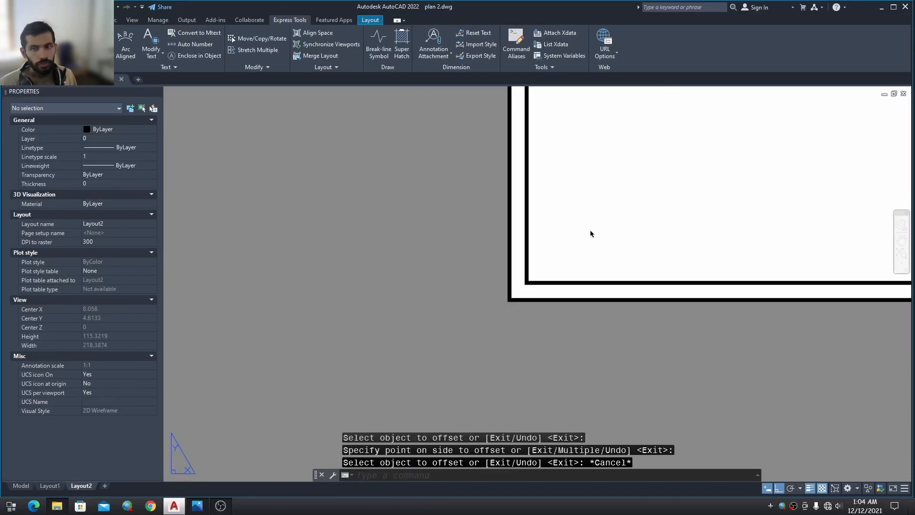
scroll(472, 347, down, 7)
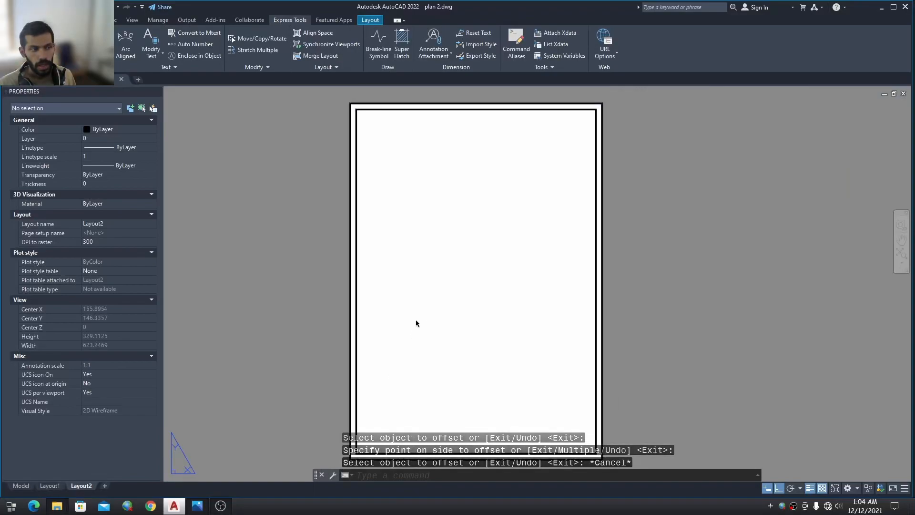
Switch to the photo viewer and examine the title block row and the ruler photo measuring its height
key(Escape)
scroll(448, 228, up, 5)
key(Escape)
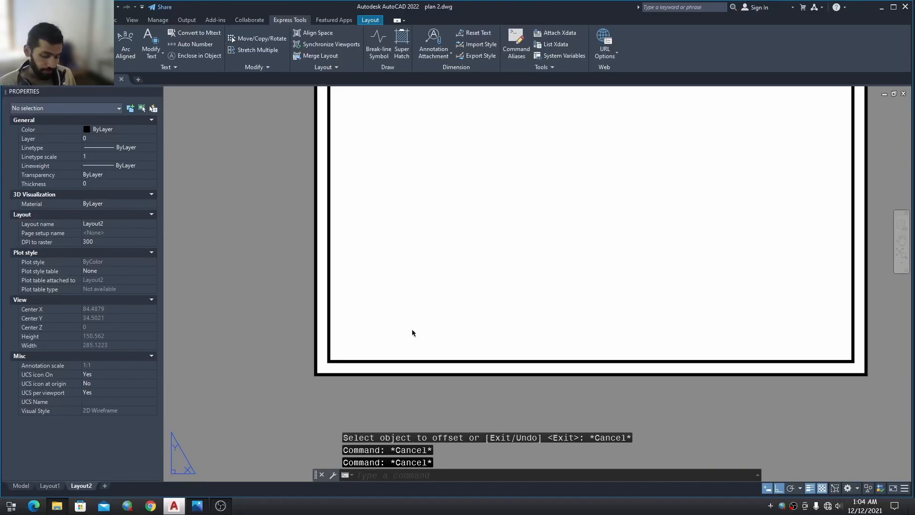
key(alt+Tab)
scroll(473, 195, down, 3)
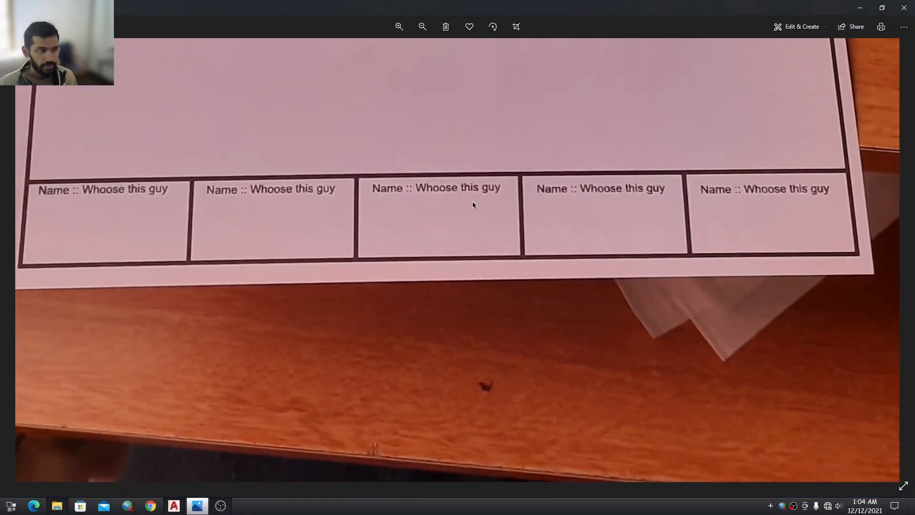
scroll(476, 208, down, 4)
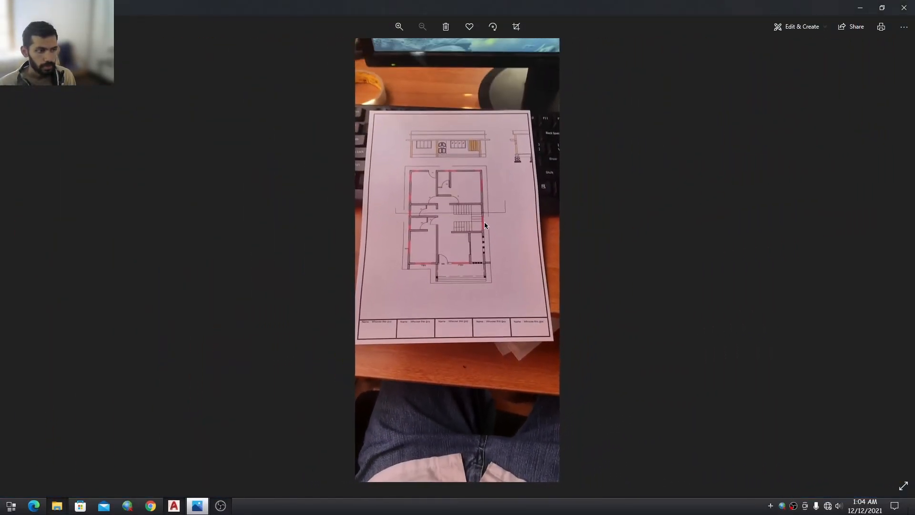
key(Right)
scroll(493, 234, up, 4)
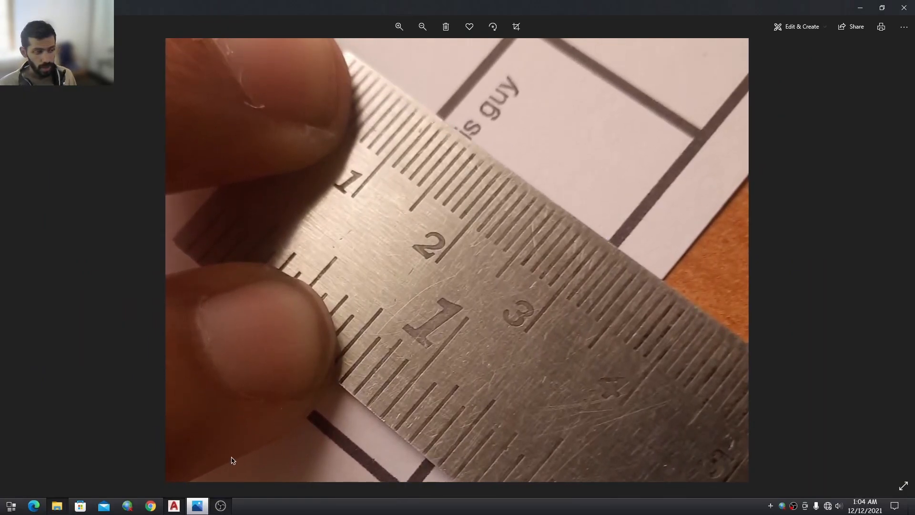
Return to AutoCAD and set the polyline width to 1, using a trial polyline from the inner border's lower-right corner
click(174, 508)
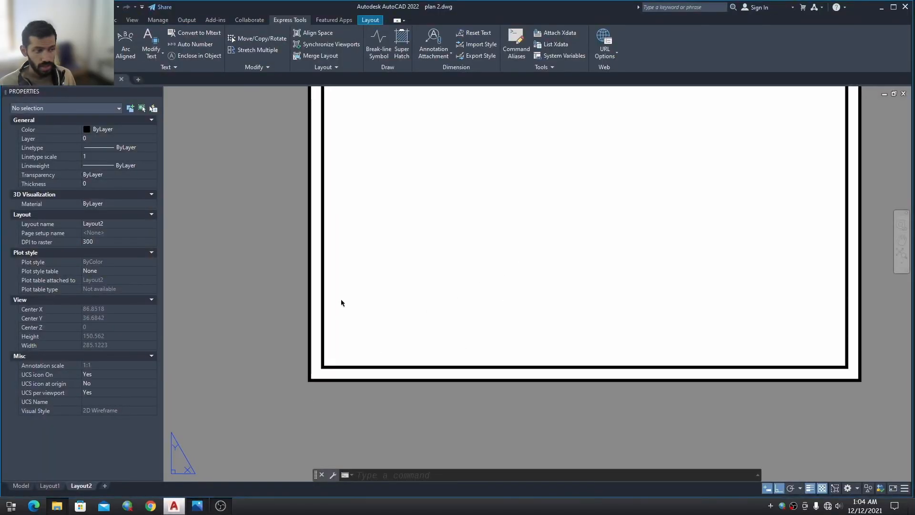
text(pl)
key(Return)
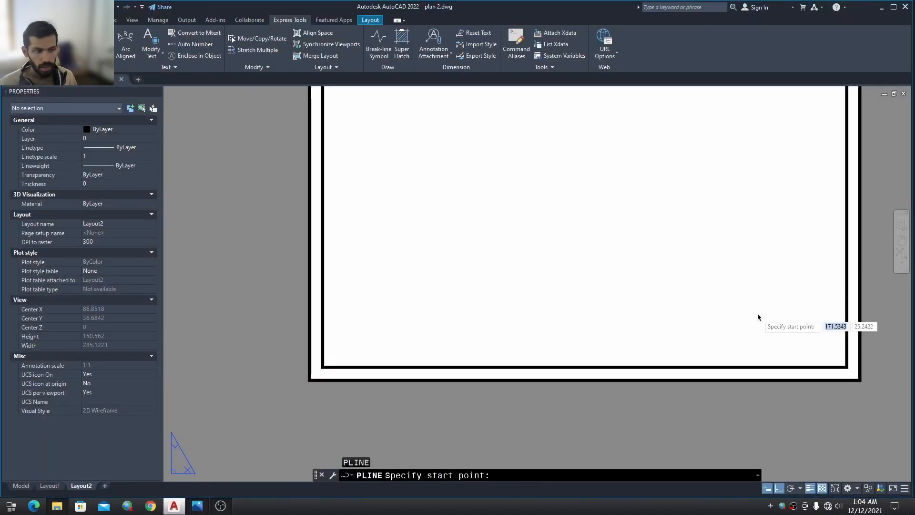
middle_drag(759, 316, 685, 316)
click(773, 367)
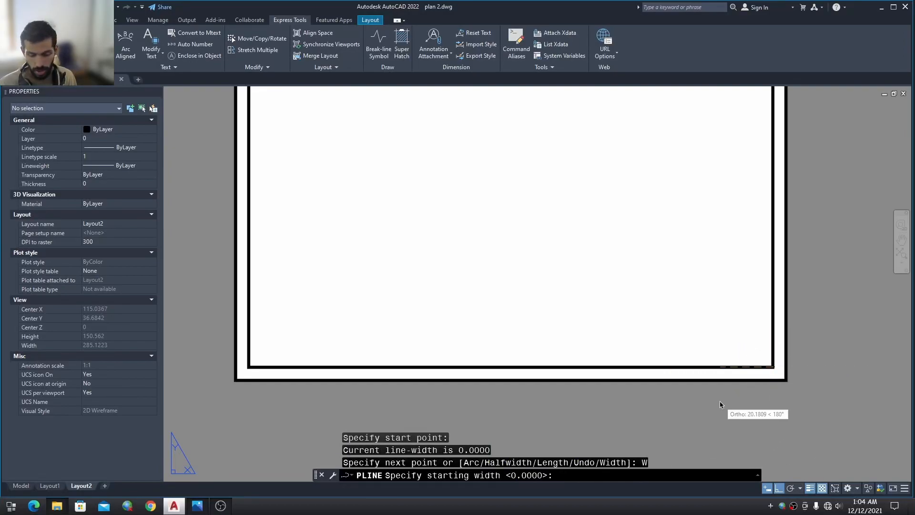
text(1)
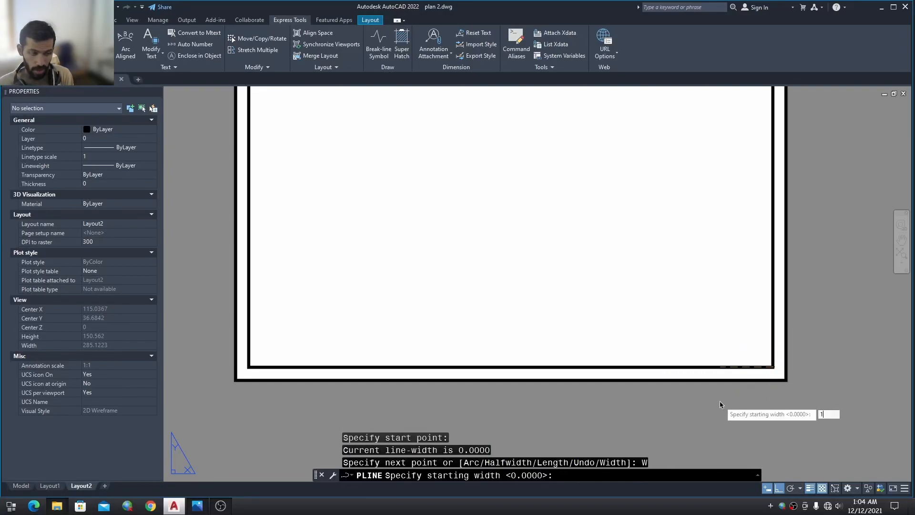
key(Return)
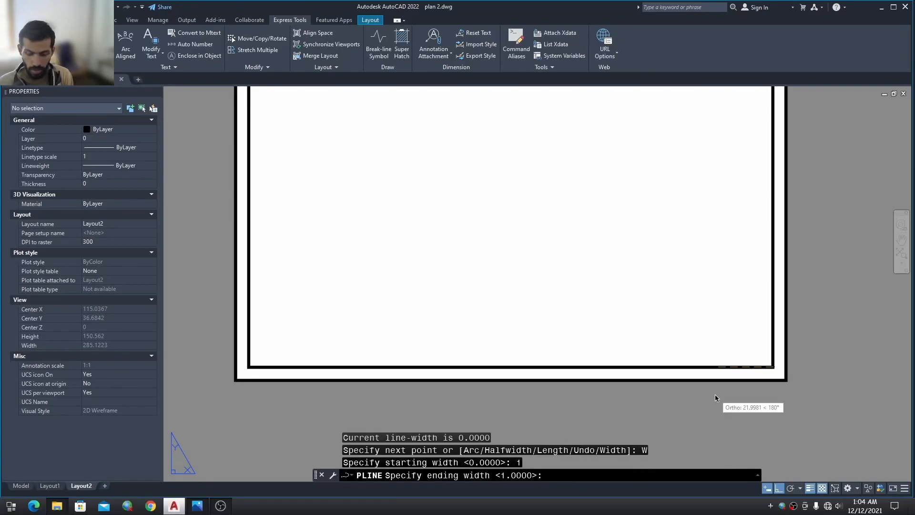
key(Return)
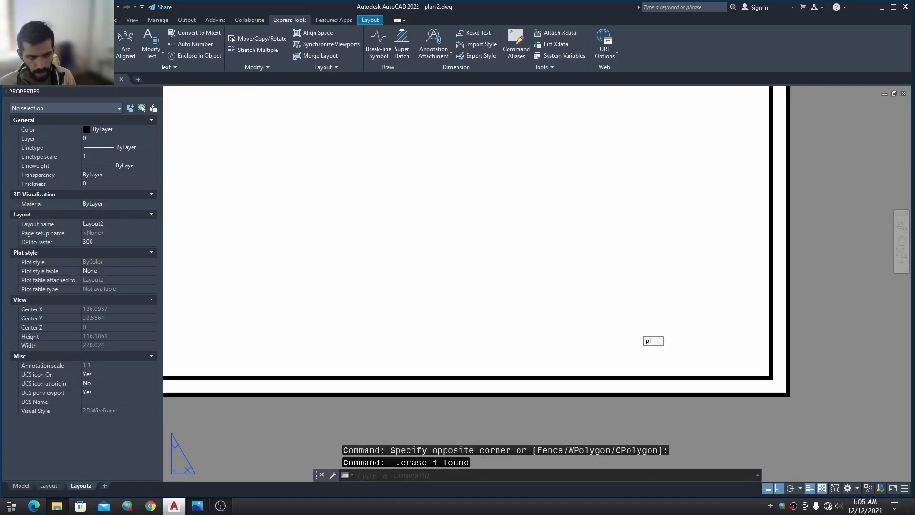
key(Return)
click(771, 378)
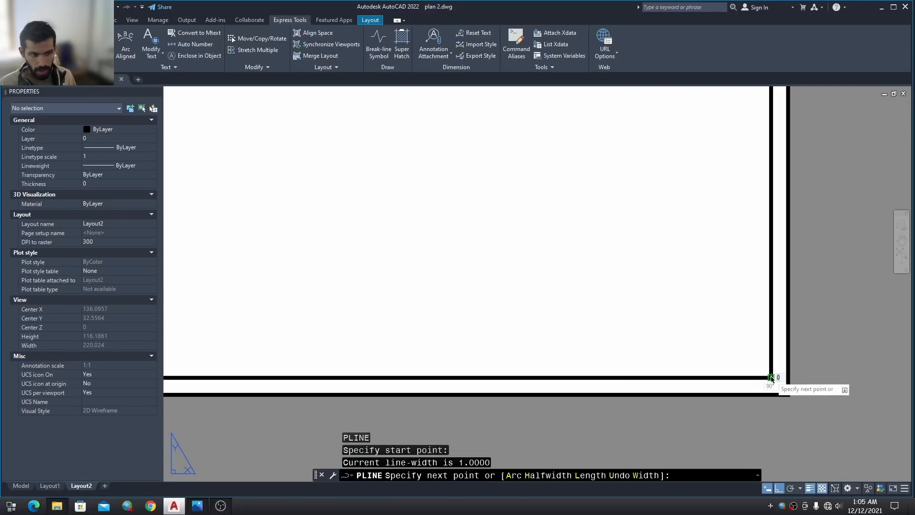
key(Escape)
Draw a polyline from a point 20 mm above the inner border's lower-right corner straight across to the opposite vertical border line
text(pl)
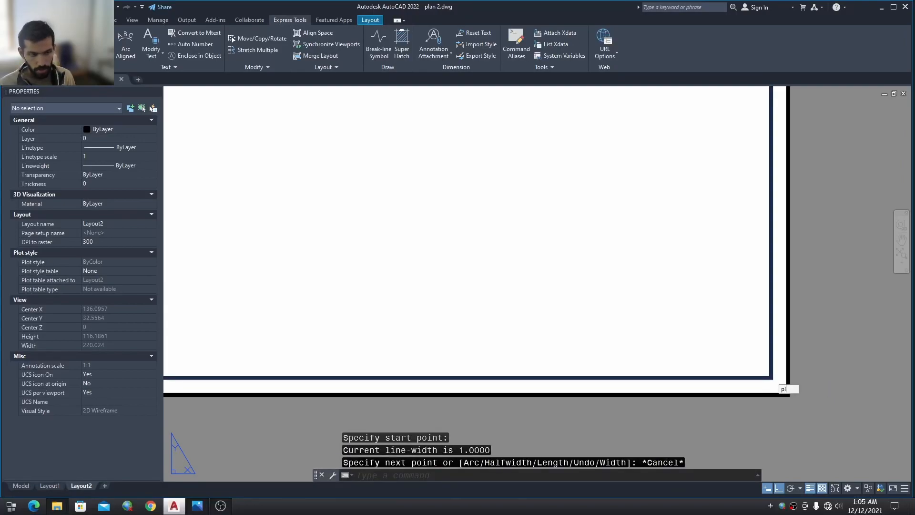
key(Return)
text(tra)
key(Return)
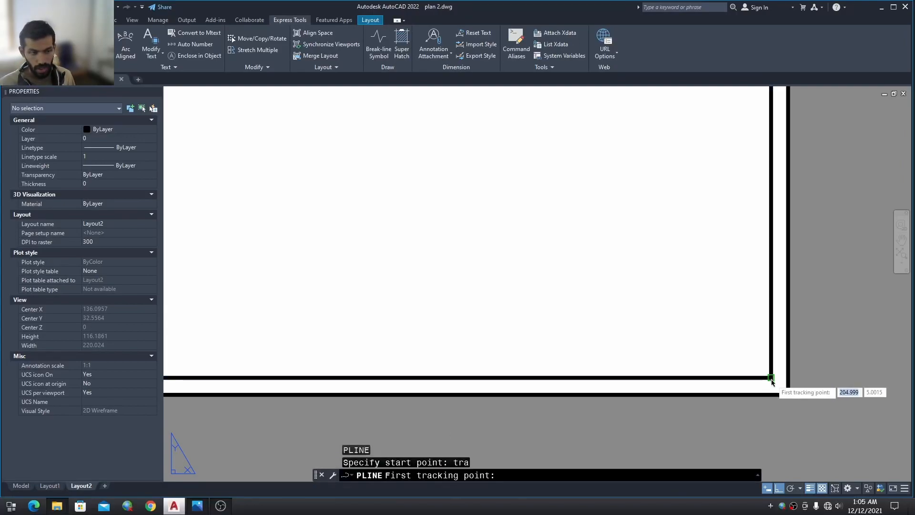
click(771, 377)
text(20)
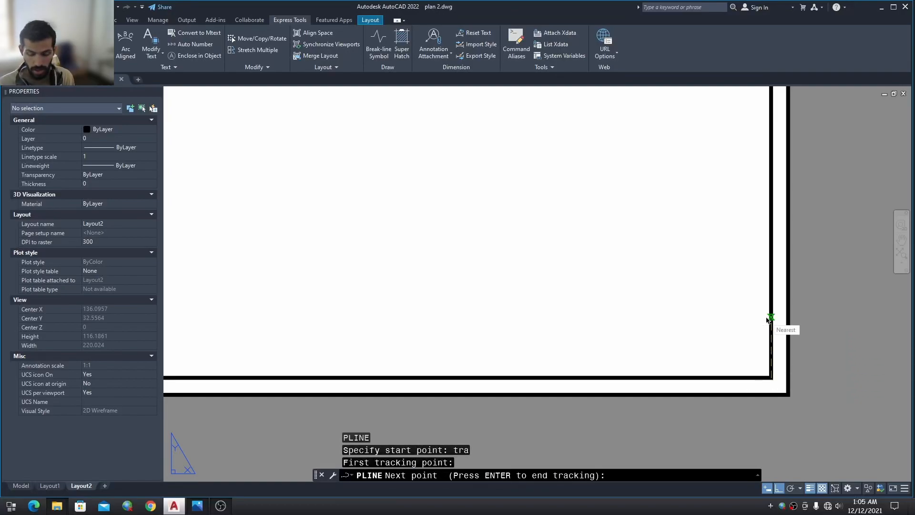
key(Return)
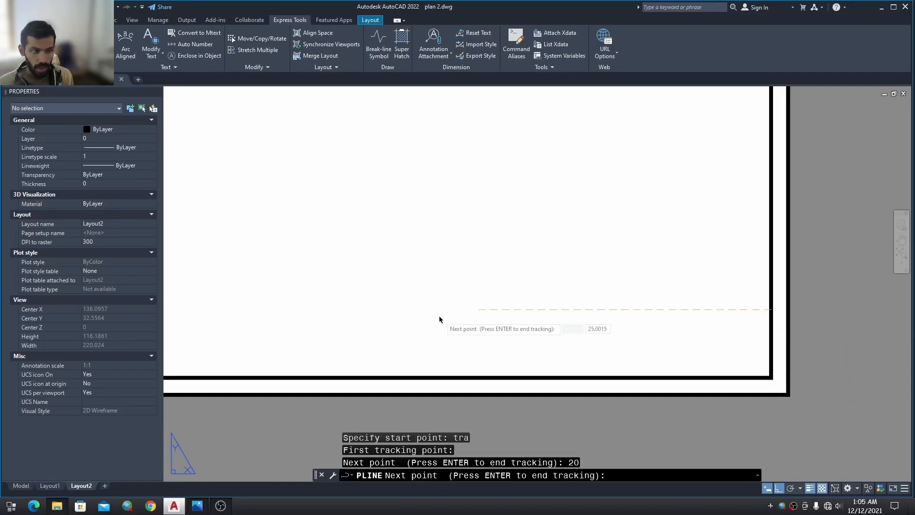
key(Return)
middle_drag(300, 310, 551, 308)
click(353, 304)
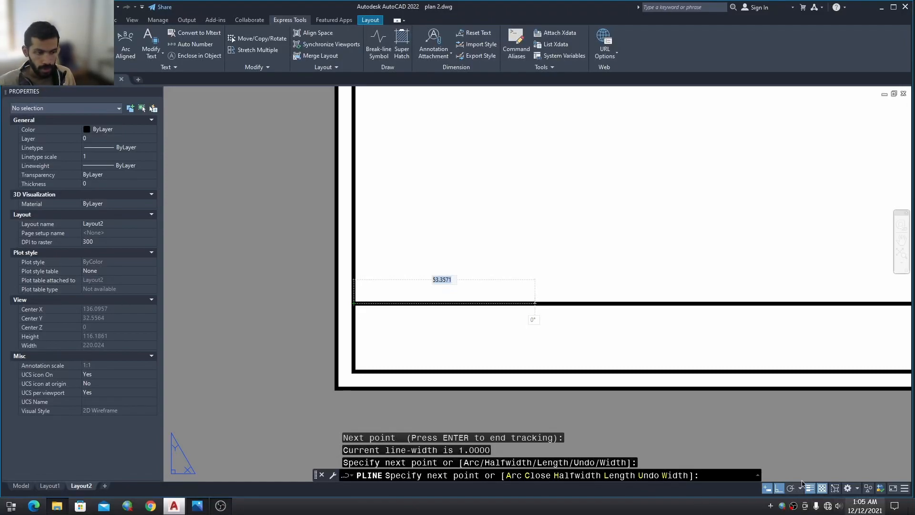
Keep the polyline's starting and ending widths at 1 and finish the title block line
click(681, 477)
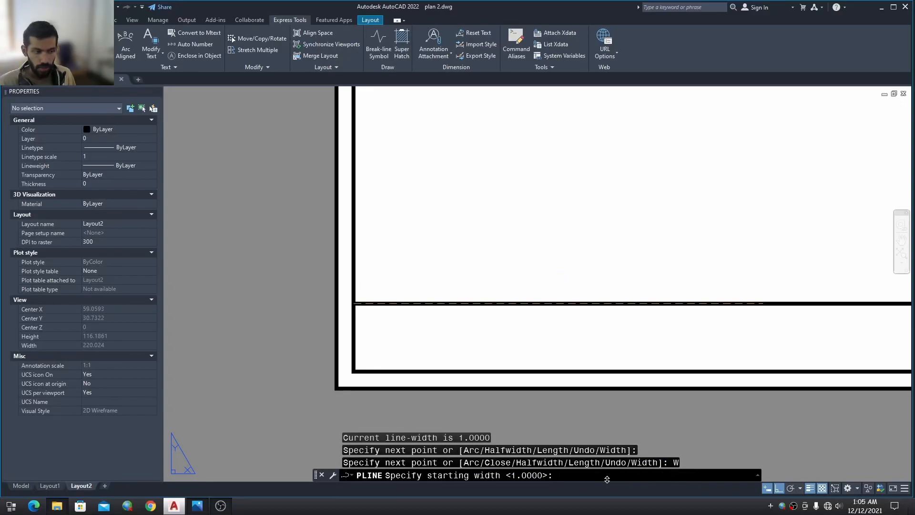
key(Return)
key(Return)
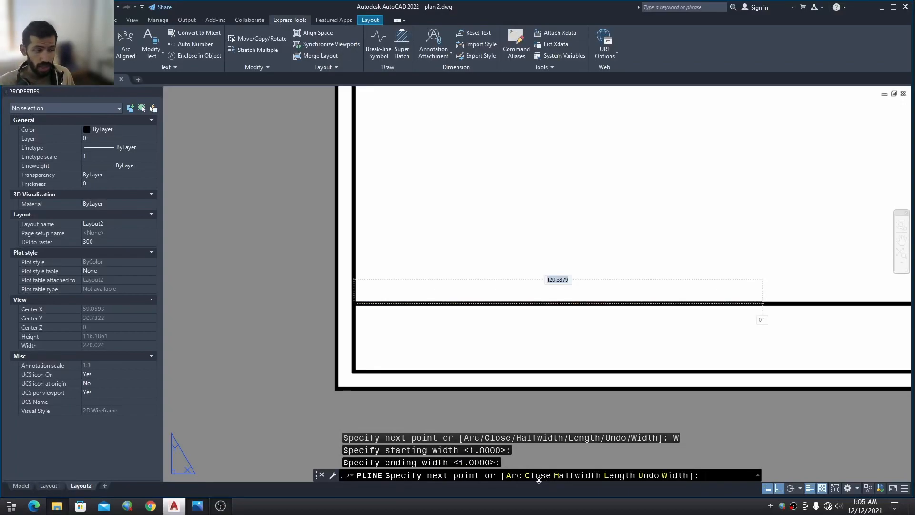
key(Escape)
middle_drag(580, 319, 560, 321)
scroll(560, 321, down, 2)
drag(528, 273, 475, 329)
key(Escape)
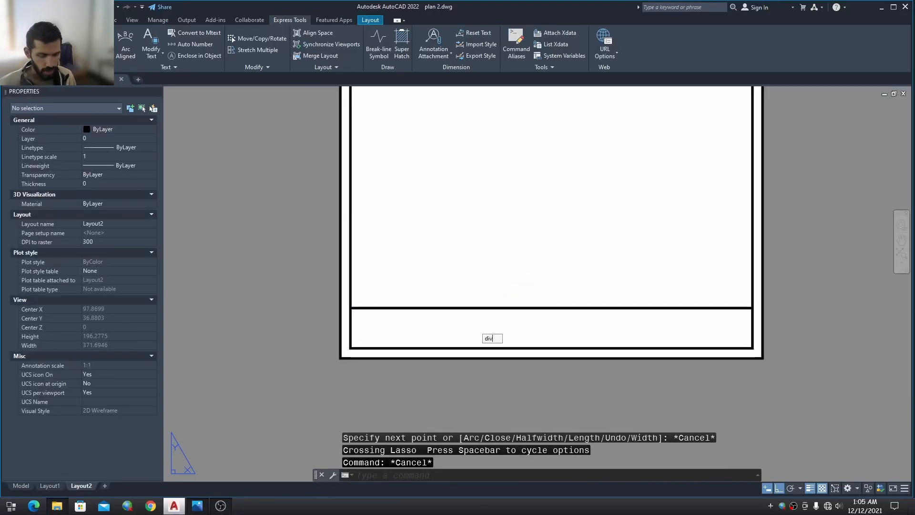
key(Return)
text(5)
key(Return)
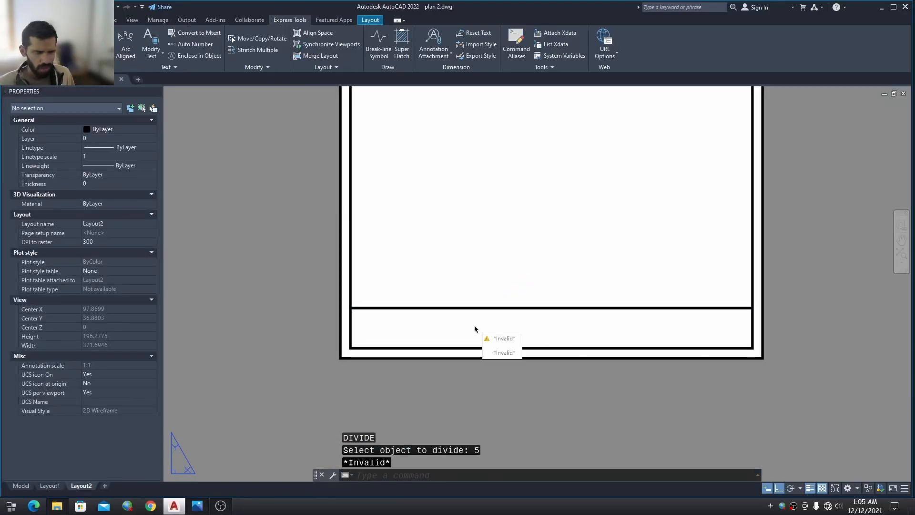
key(Escape)
Divide the title block's upper line into 5 equal segments
text(div)
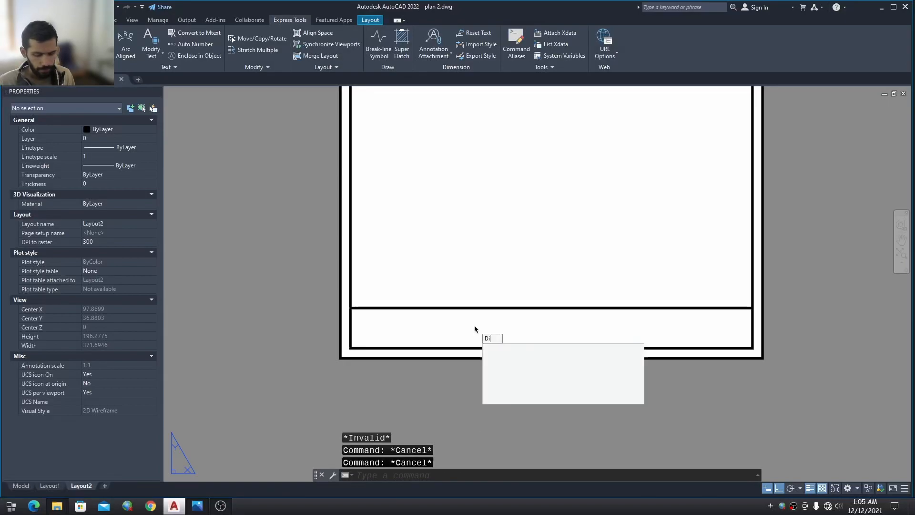
key(Return)
click(469, 309)
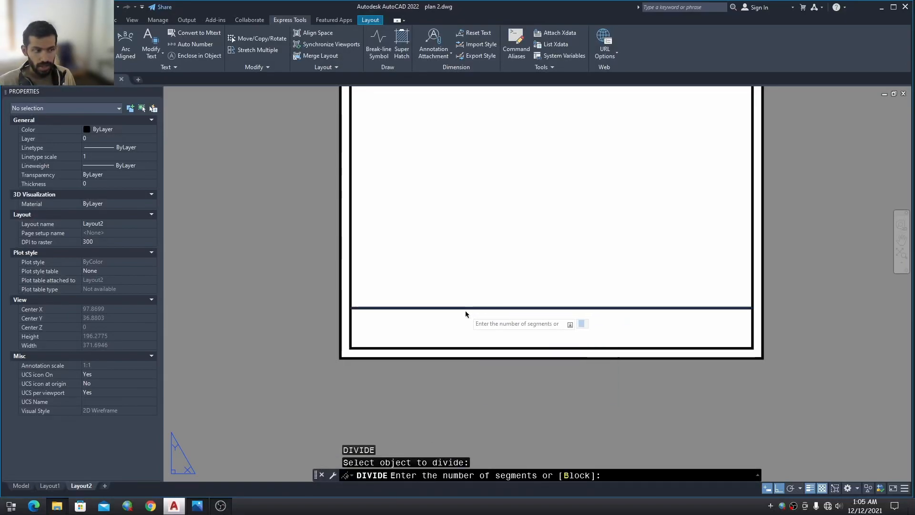
text(5)
key(Return)
key(Escape)
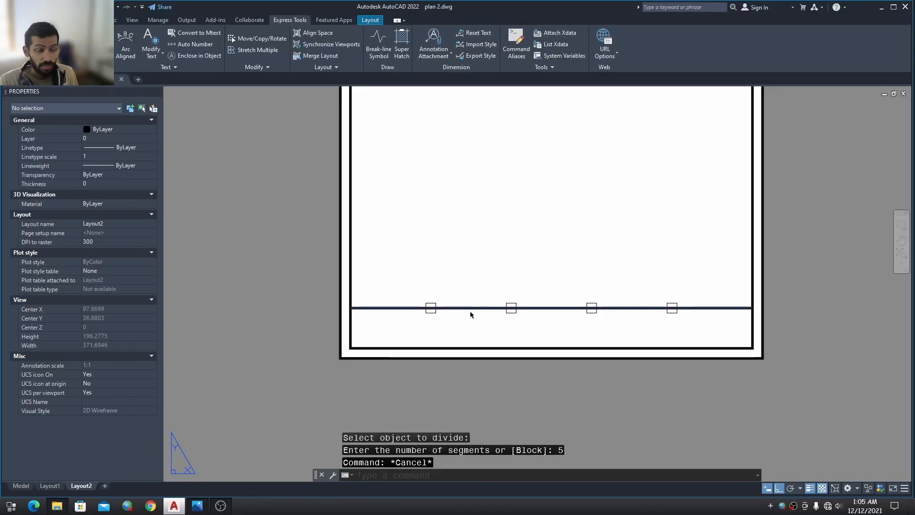
scroll(470, 312, up, 3)
text(pl)
key(Return)
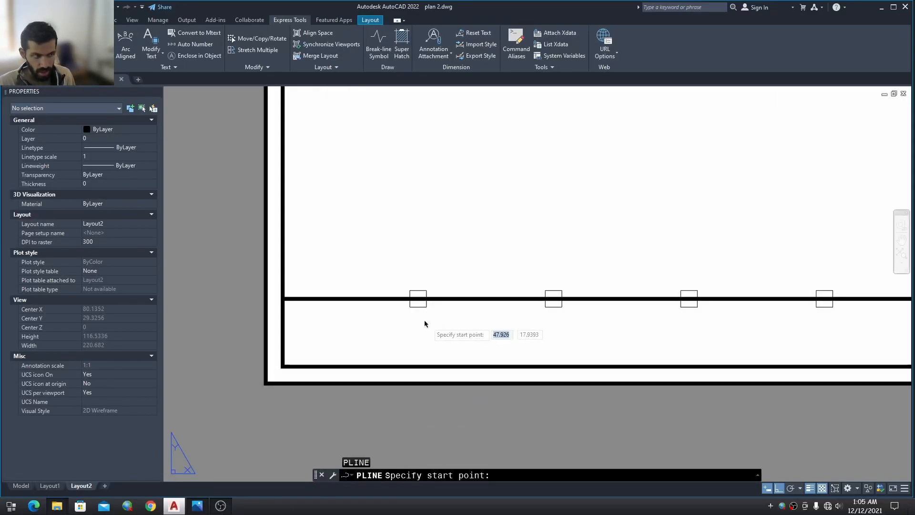
click(416, 299)
key(Return)
key(Return)
click(418, 300)
key(Escape)
Draw a vertical polyline divider from the leftmost division point straight down to the inner border's bottom line
key(Return)
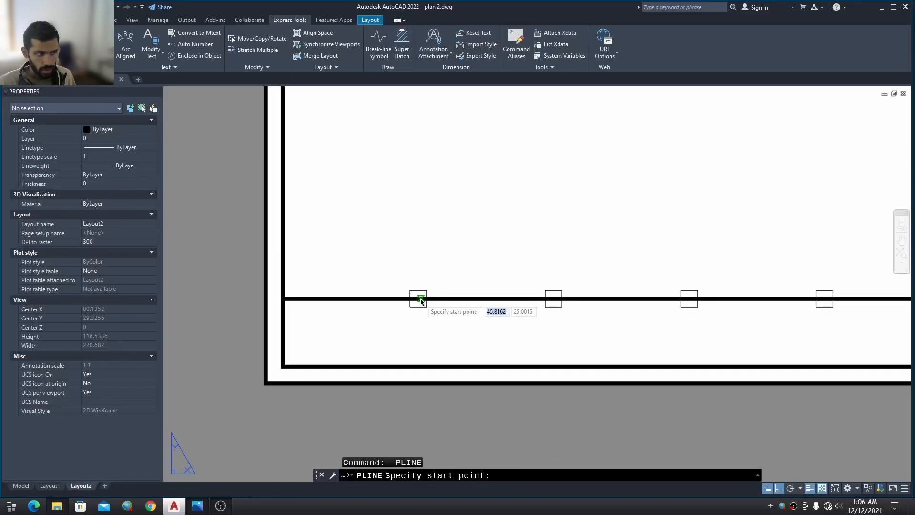
scroll(420, 303, up, 6)
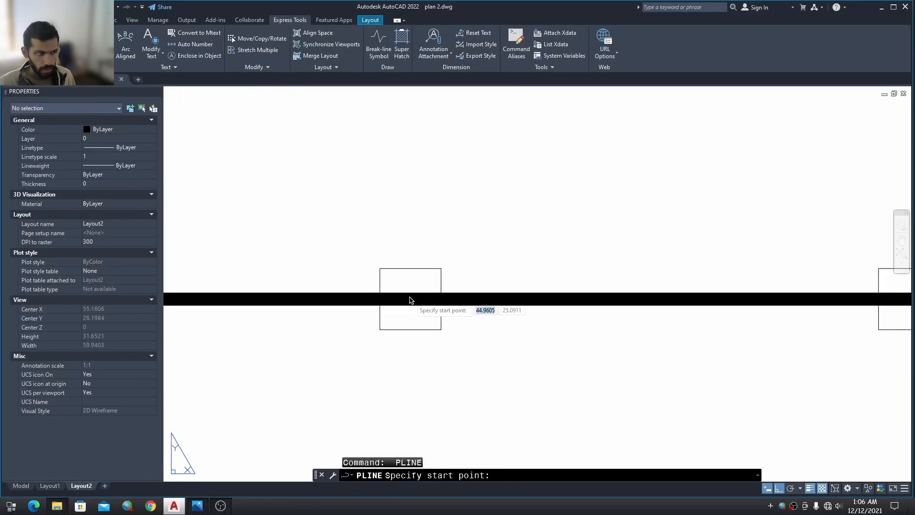
click(413, 324)
scroll(421, 353, down, 6)
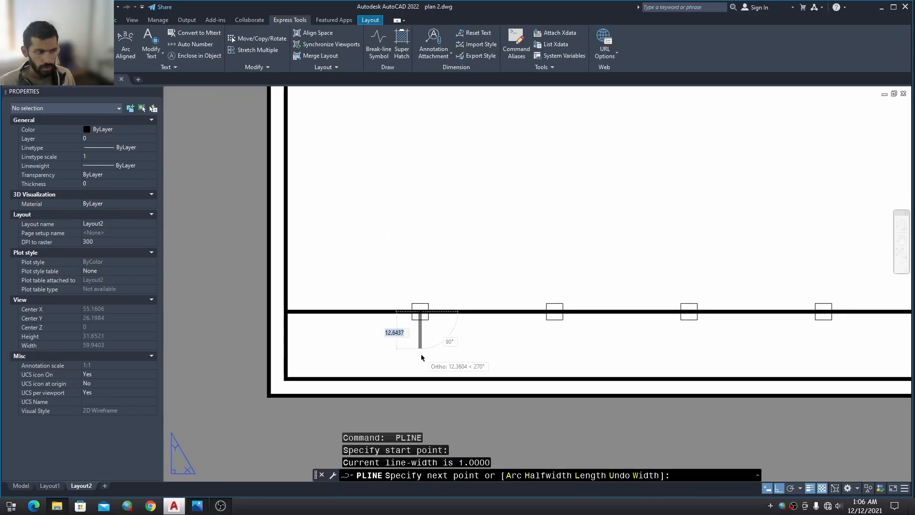
click(420, 378)
key(Escape)
Copy the vertical divider from its top end onto the three remaining division points
click(427, 366)
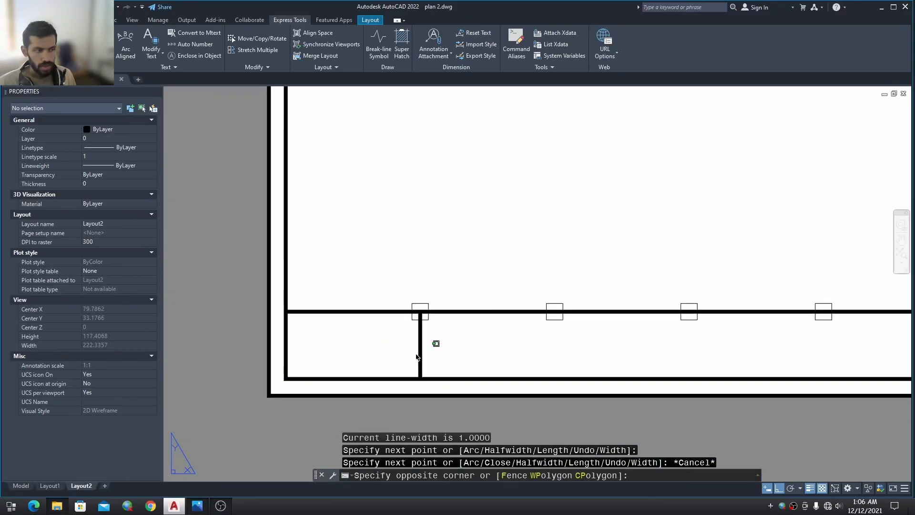
click(414, 357)
text(o)
key(Return)
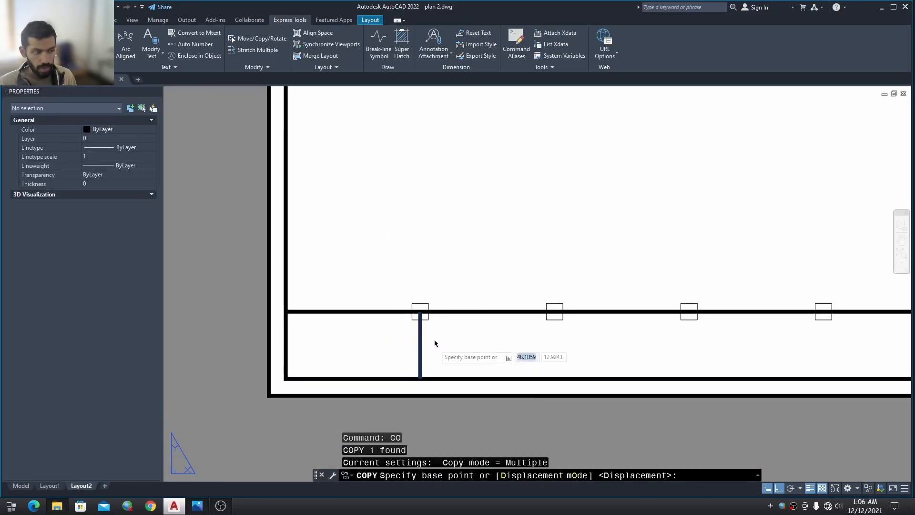
click(420, 311)
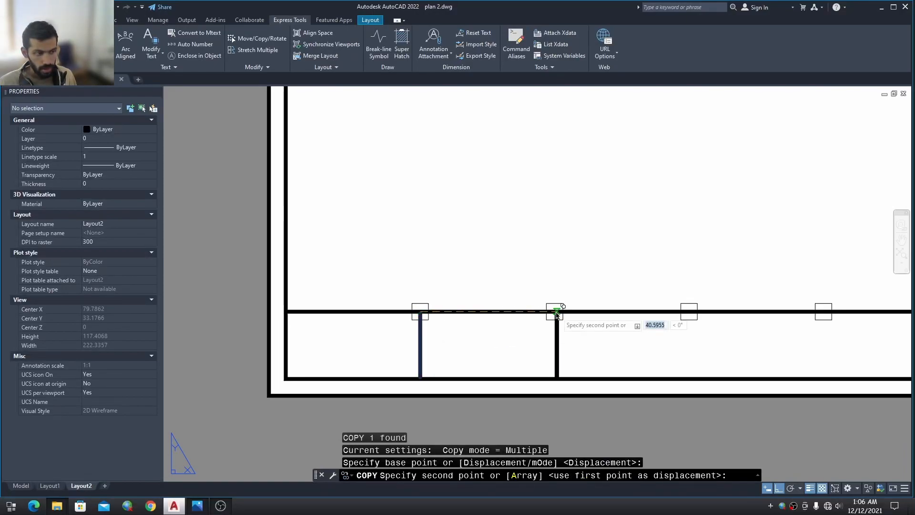
click(556, 313)
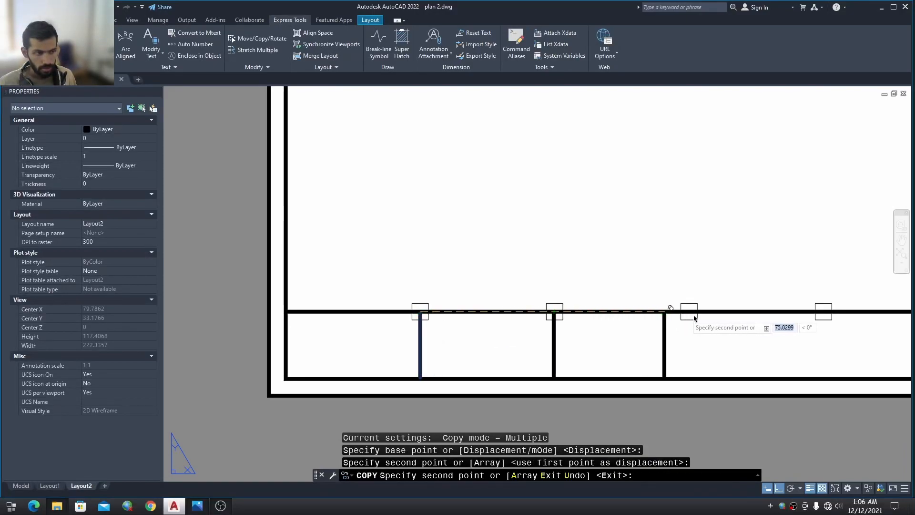
click(689, 312)
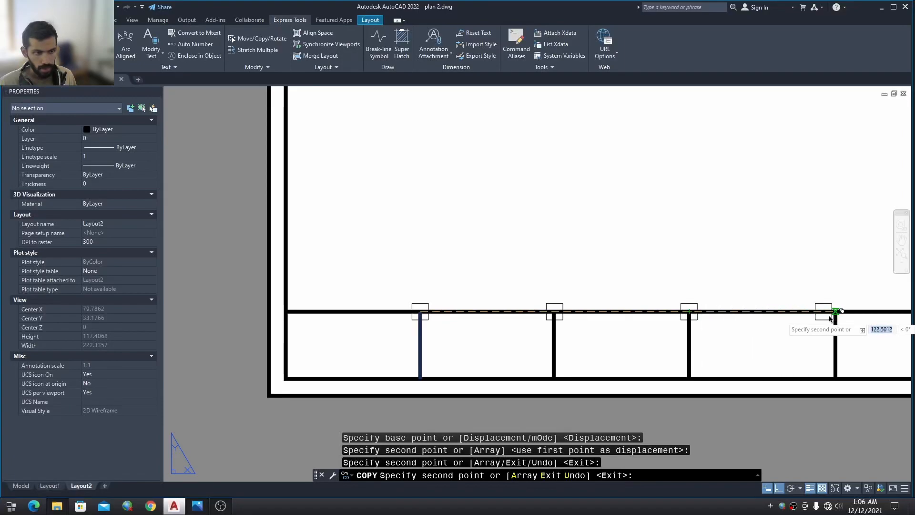
click(823, 312)
key(Escape)
Select the four division points on the title block line and delete them
middle_drag(692, 336, 683, 336)
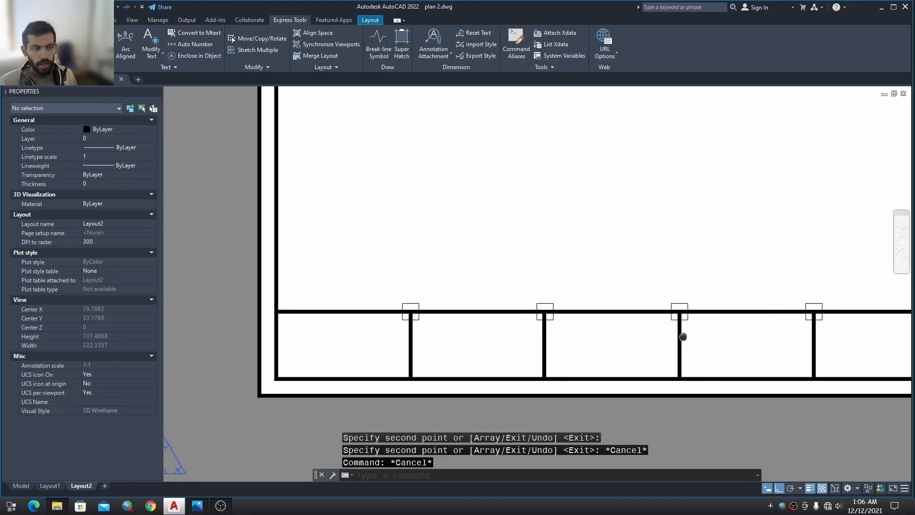
scroll(683, 336, down, 1)
click(346, 274)
click(784, 340)
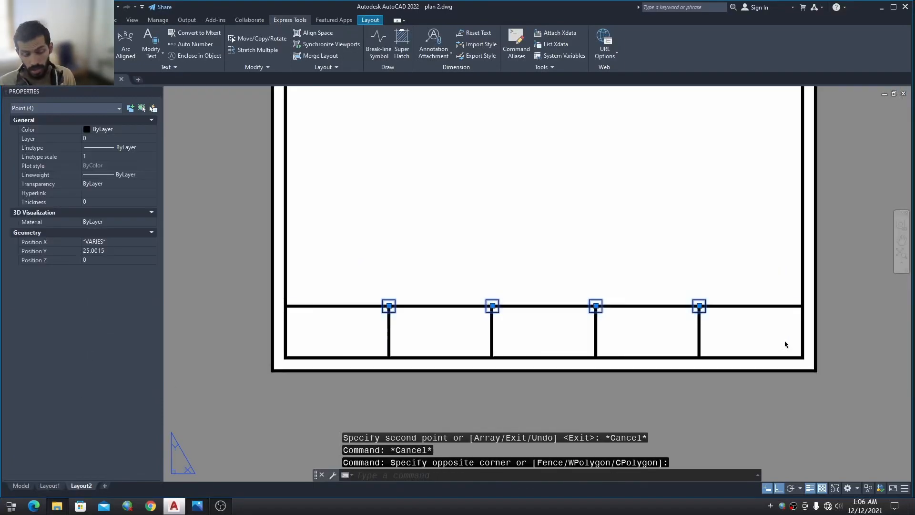
key(Delete)
scroll(346, 351, up, 1)
scroll(346, 351, up, 1)
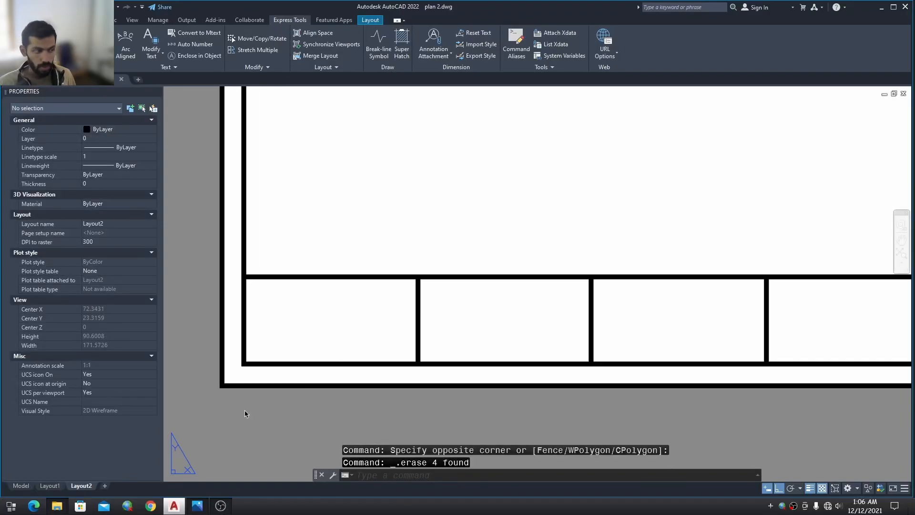
Switch to Layout1 and examine its finished title block cells, name texts and placed floor plan
click(50, 486)
scroll(404, 389, up, 7)
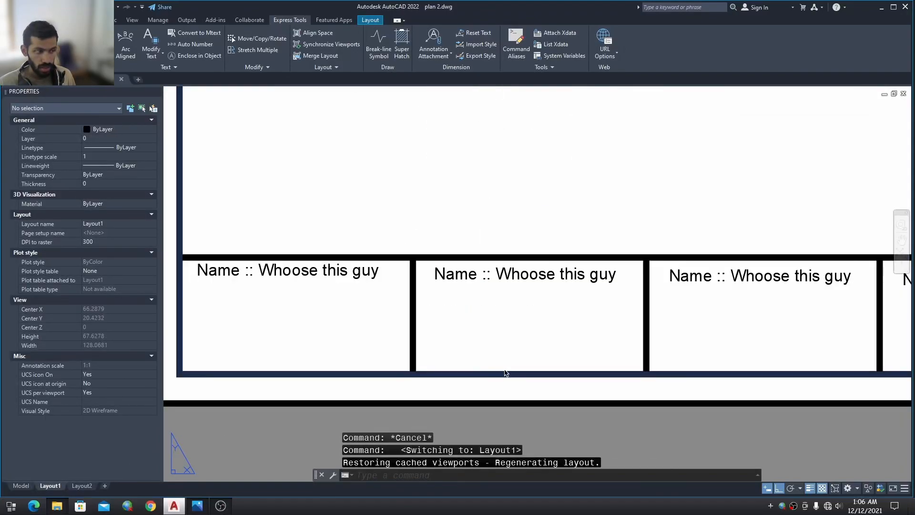
scroll(721, 324, down, 1)
scroll(463, 359, down, 1)
middle_drag(590, 306, 642, 394)
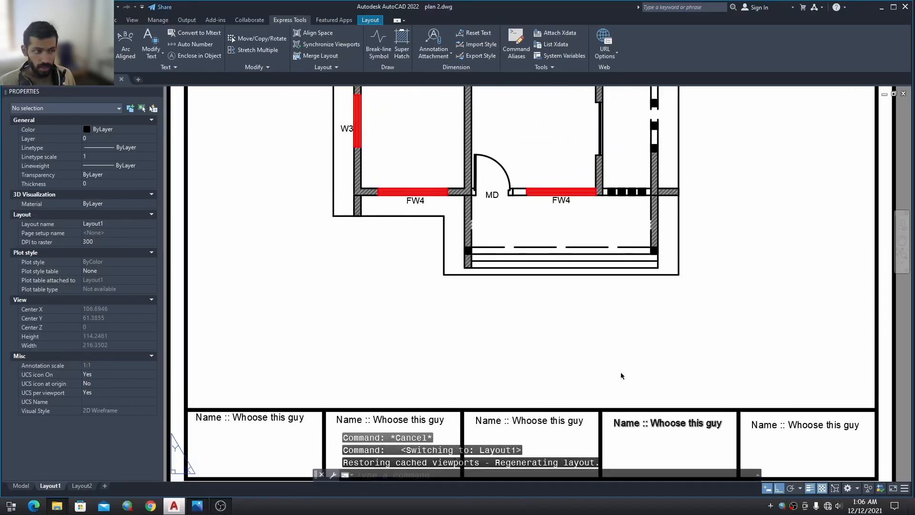
scroll(564, 335, down, 2)
middle_drag(564, 336, 591, 443)
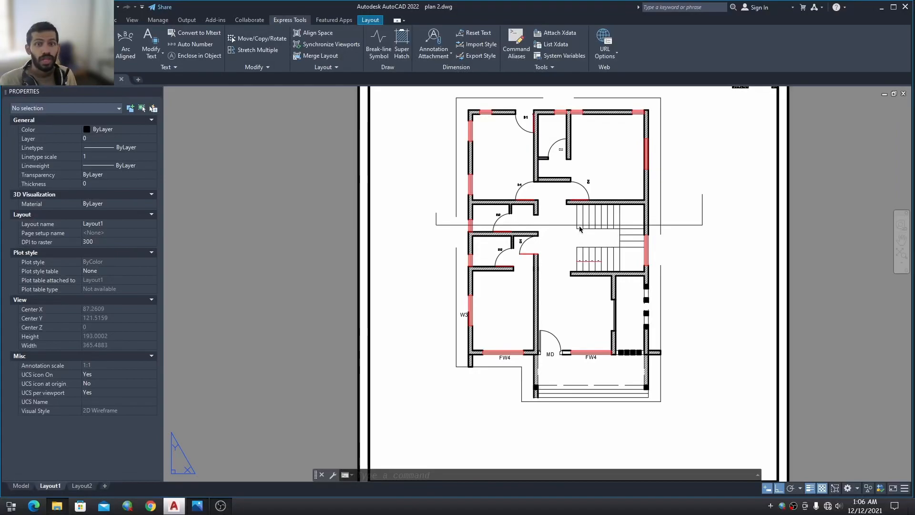
Review Layout1's page setup for paper size, plot scale and units, then close it without changes
key(Escape)
text(P)
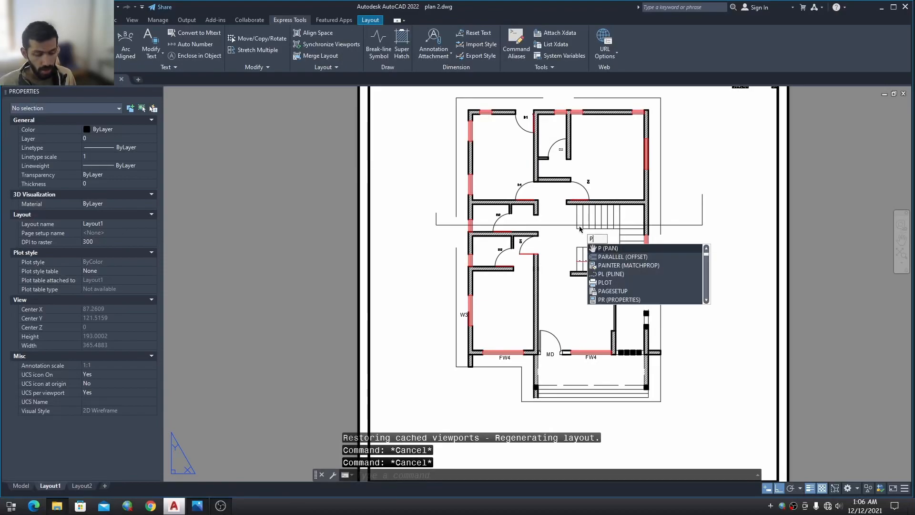
text(agesetup)
key(Return)
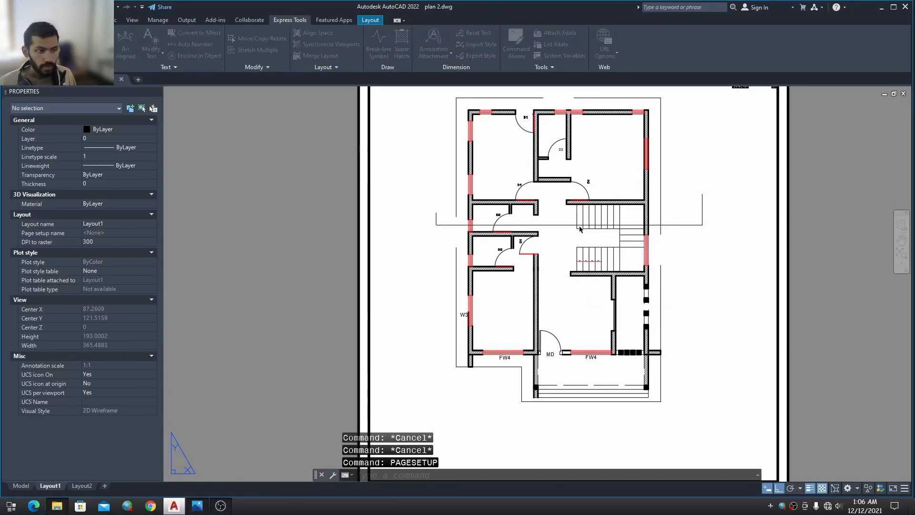
click(533, 237)
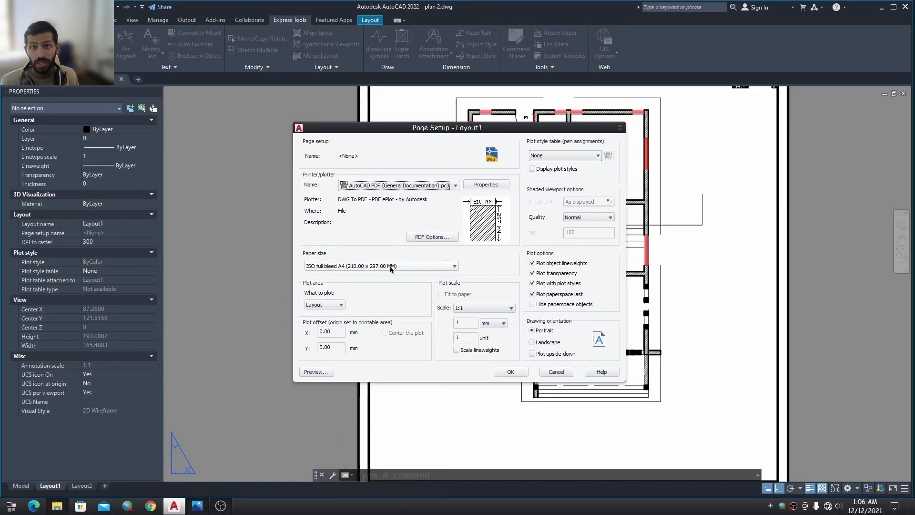
click(503, 323)
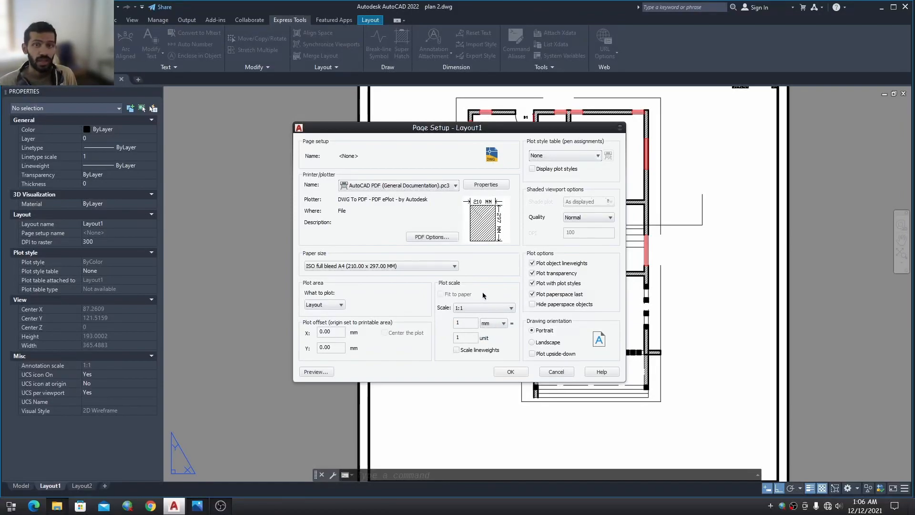
click(563, 372)
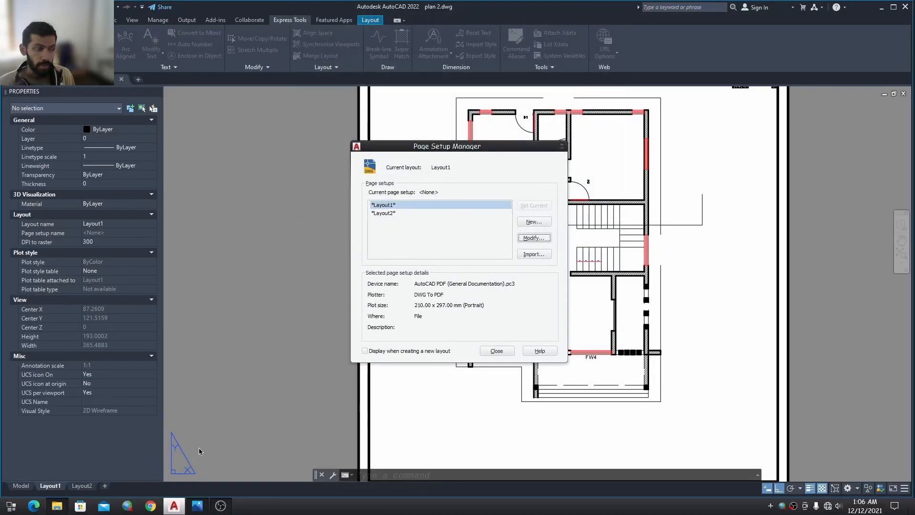
click(497, 351)
Switch to model space and measure the wall thickness in the smaller, unhatched floor plan
click(21, 485)
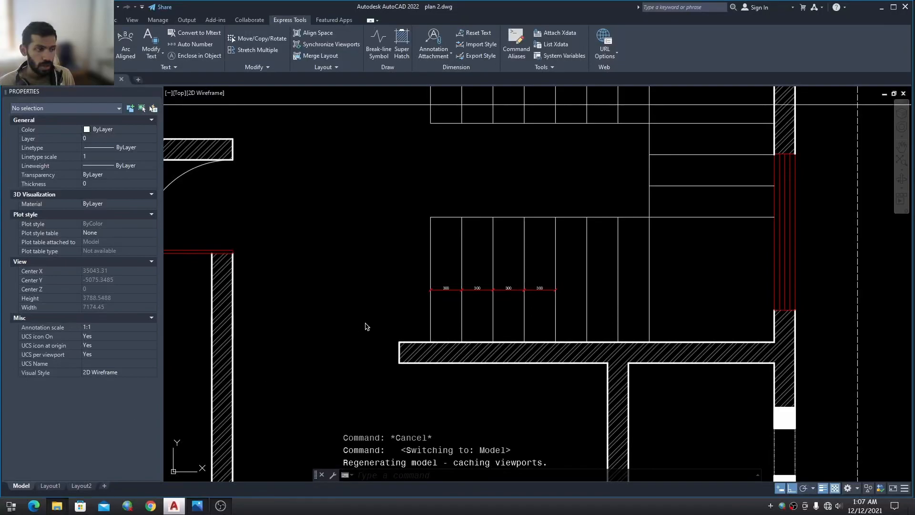
scroll(545, 322, down, 7)
scroll(396, 285, up, 15)
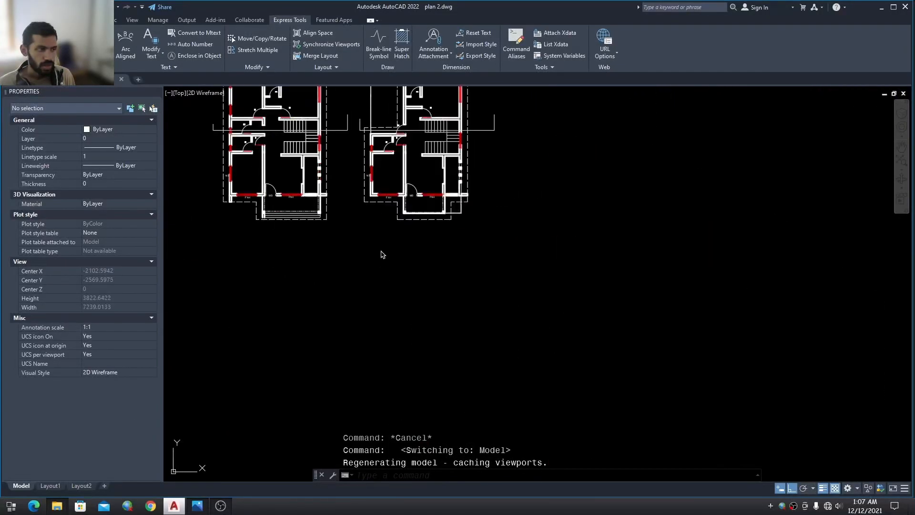
scroll(428, 267, up, 1)
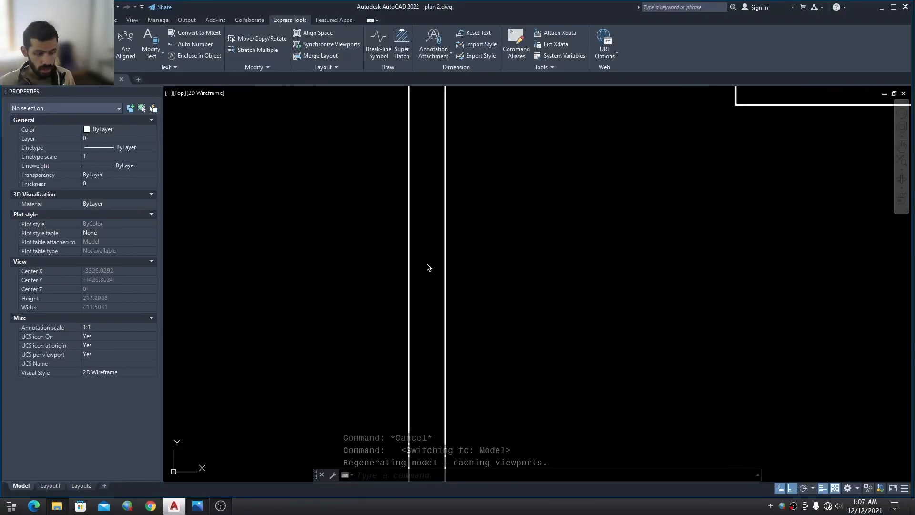
text(ea)
key(Return)
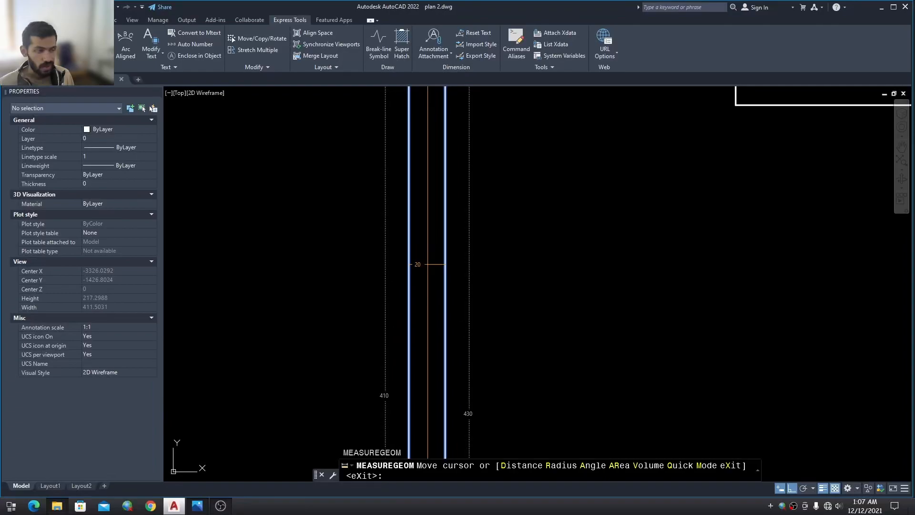
key(Escape)
Measure the thickness of a vertical hatched wall in the larger floor plan
scroll(427, 265, down, 7)
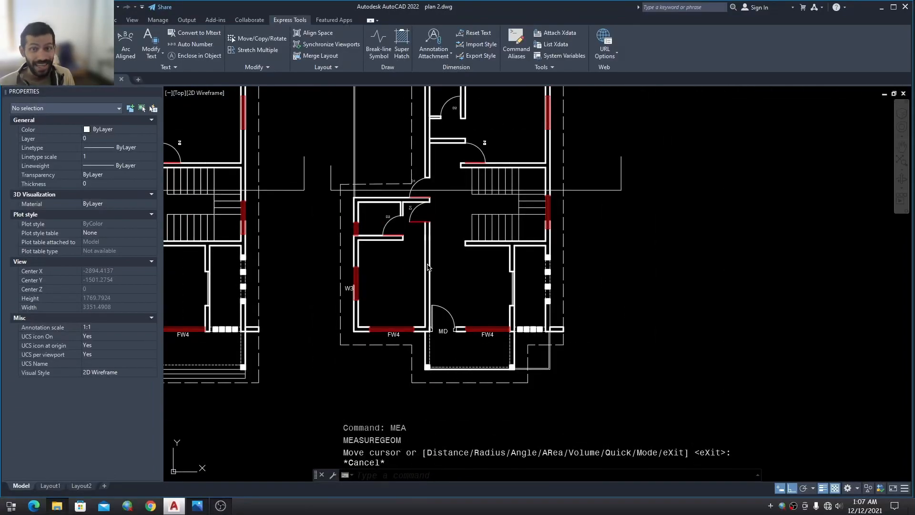
scroll(428, 265, down, 10)
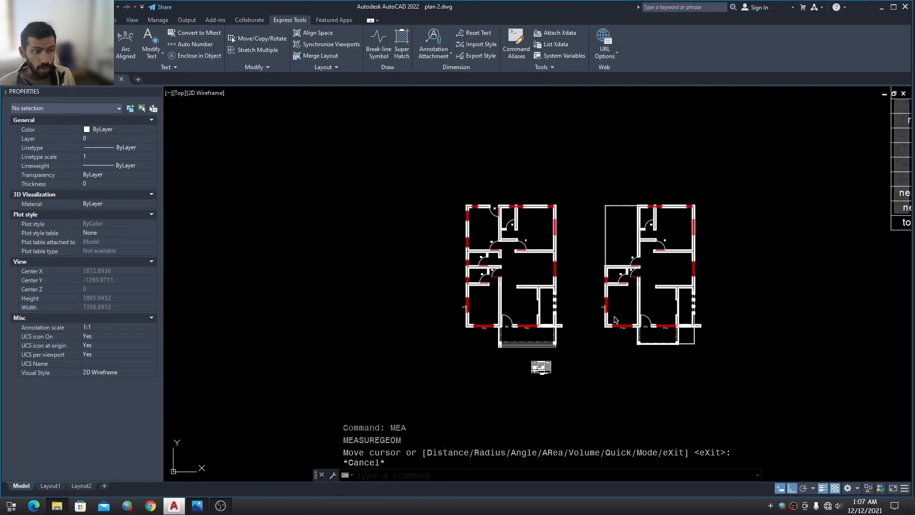
scroll(687, 311, up, 10)
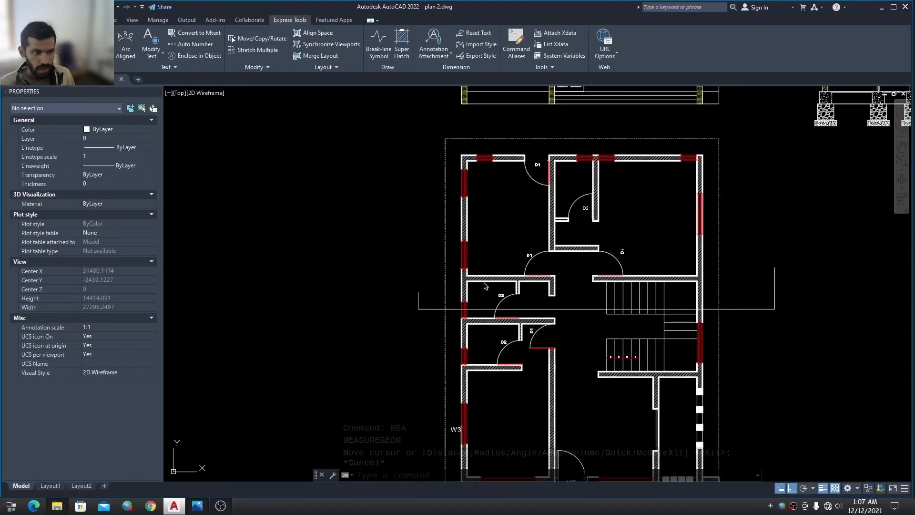
scroll(557, 382, up, 10)
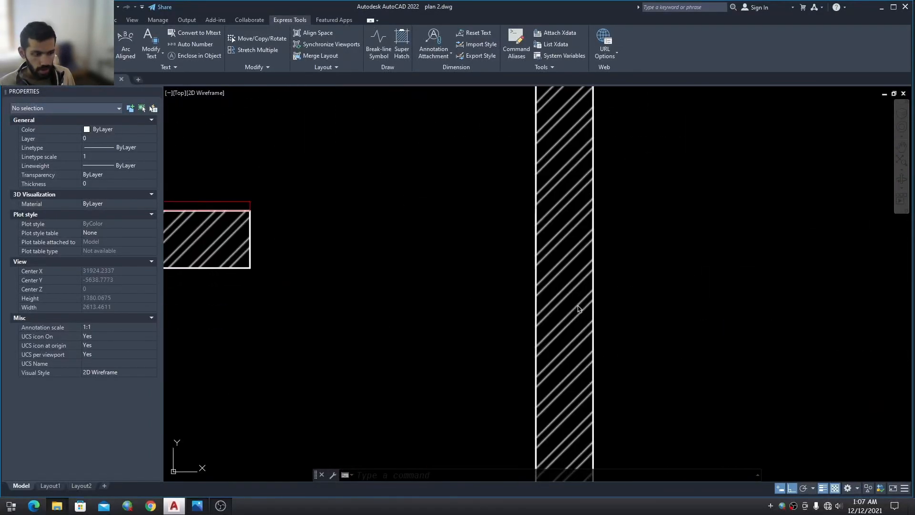
key(Return)
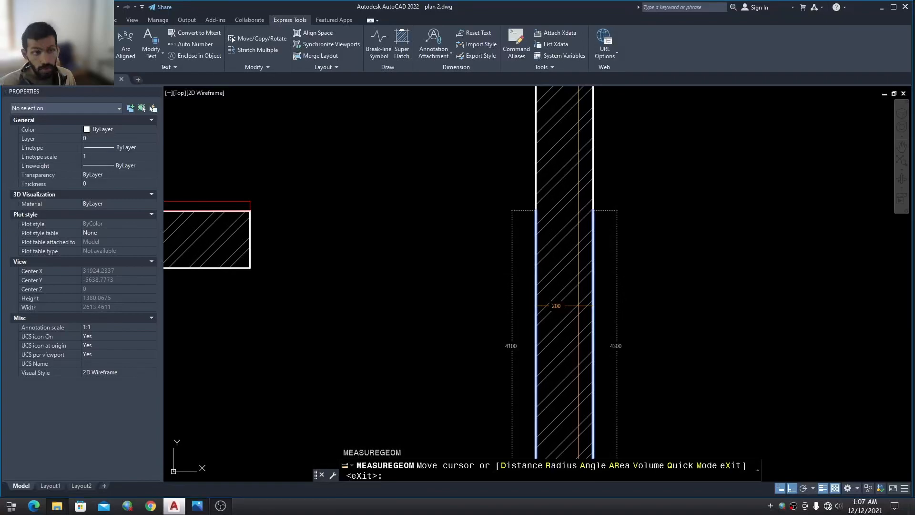
key(Escape)
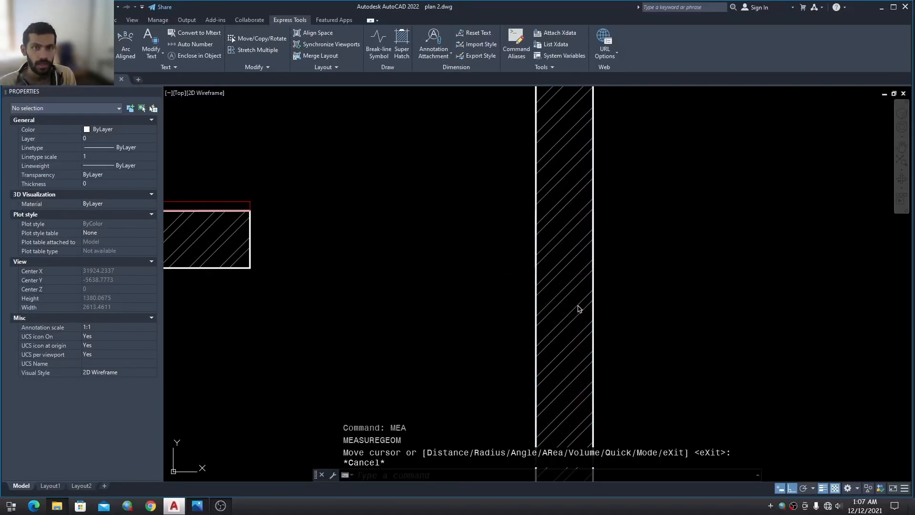
Review the drawing's length type and insertion units, then leave the unit settings without changes
text(un)
key(Return)
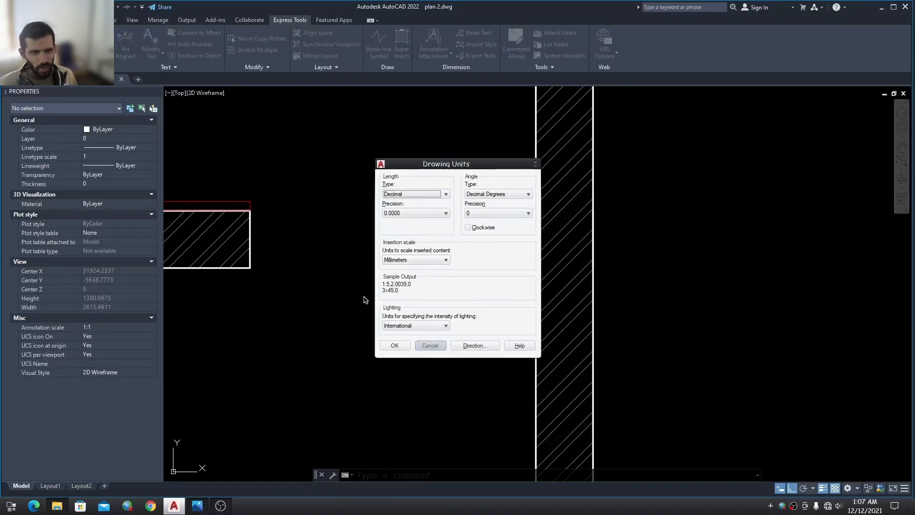
key(Escape)
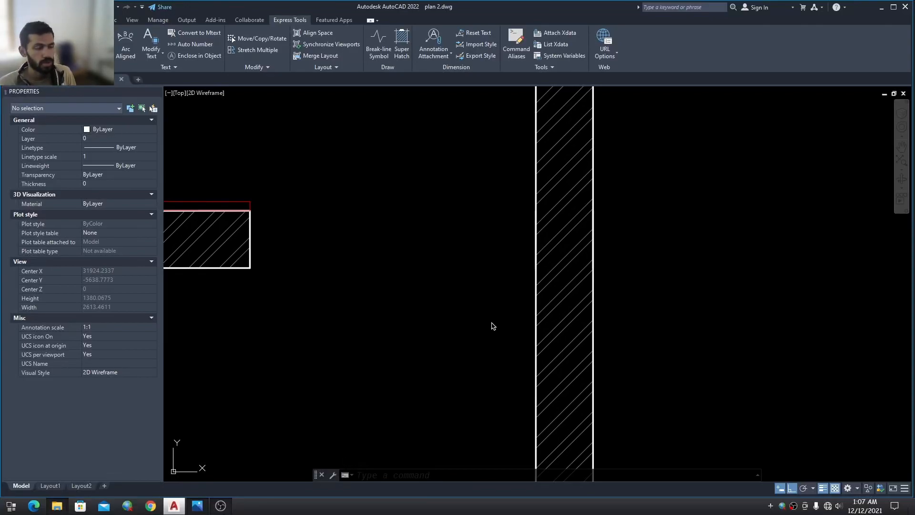
scroll(493, 326, down, 5)
key(Escape)
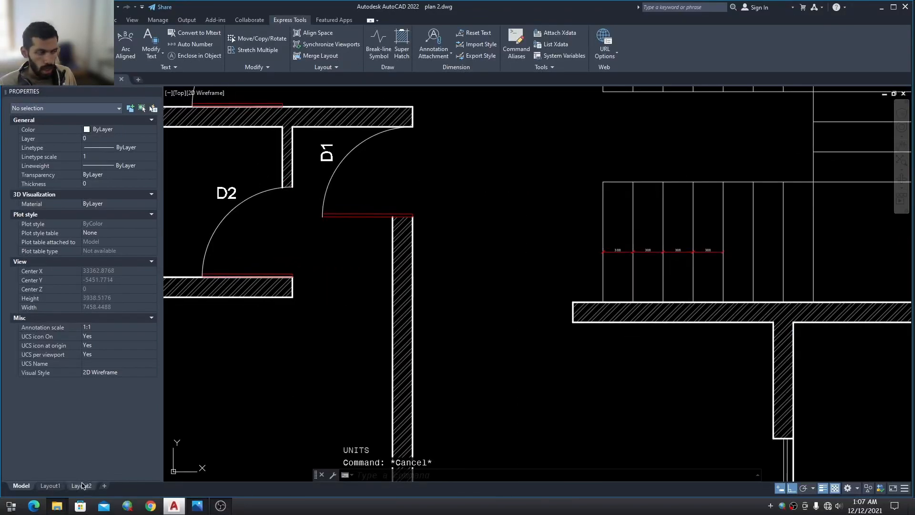
In Layout2, create a rectangular viewport from the inner border's upper-left corner to the upper-right corner of the title block
click(81, 485)
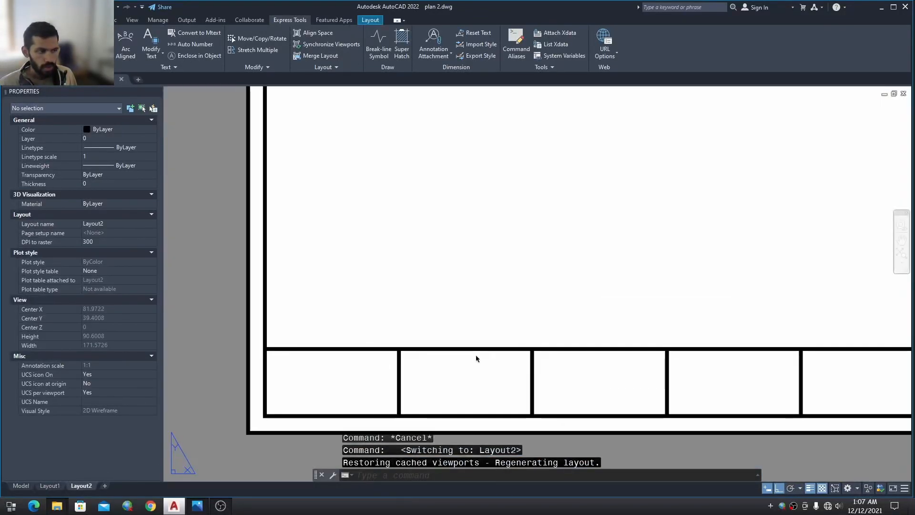
scroll(474, 356, down, 5)
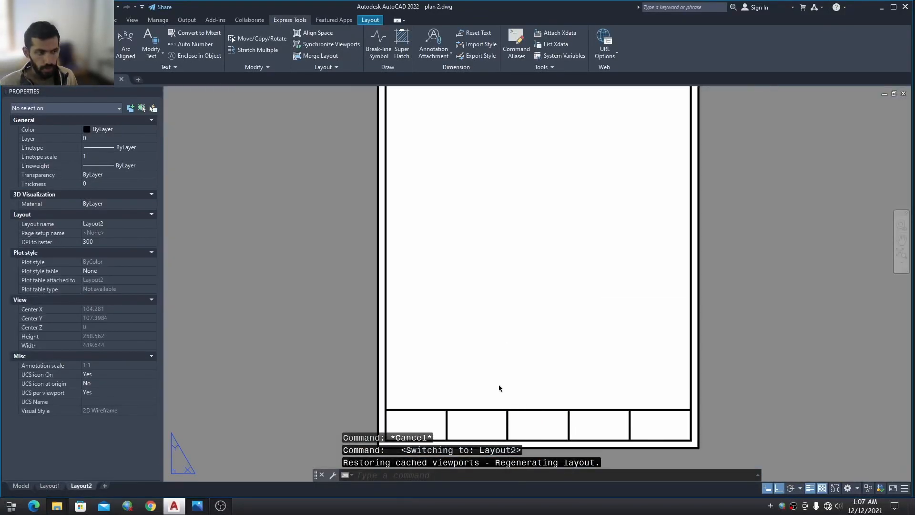
key(Return)
middle_drag(486, 192, 470, 322)
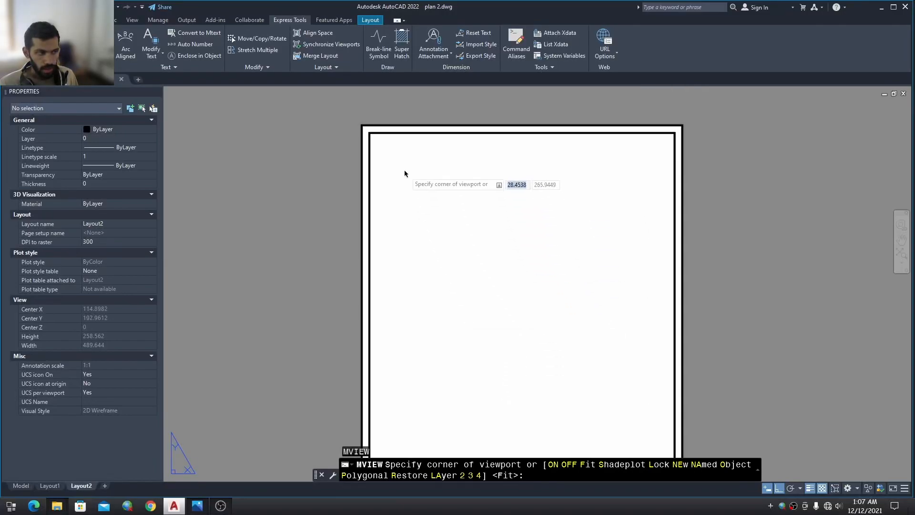
click(372, 136)
middle_drag(573, 323, 463, 143)
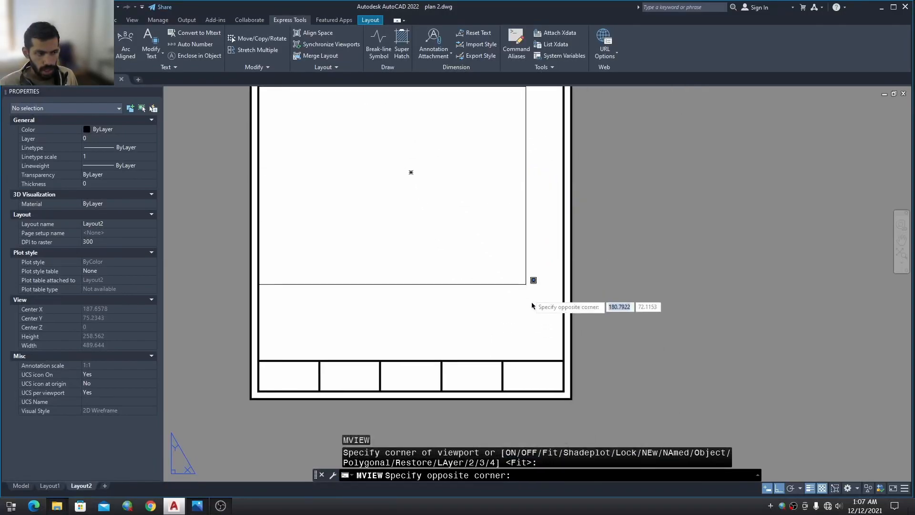
click(564, 361)
middle_drag(496, 251, 504, 286)
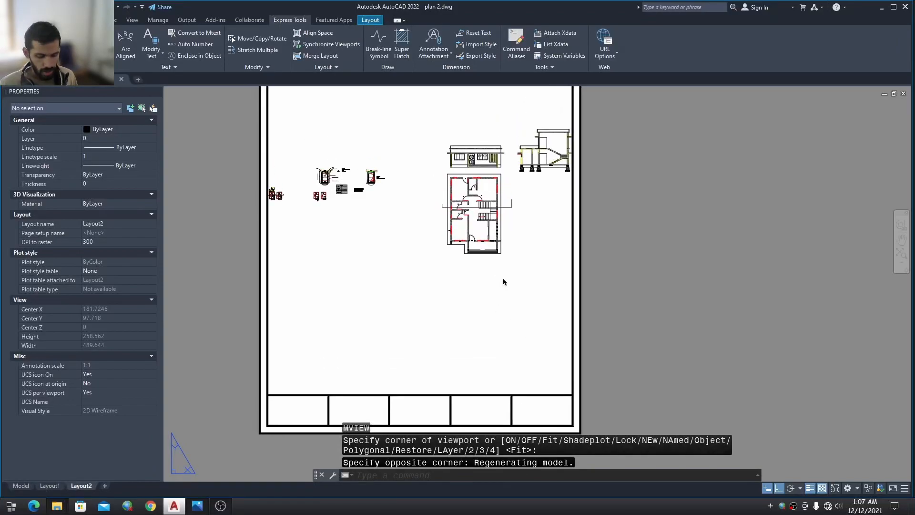
Activate the new viewport, set its scale to 1:100 and centre the hatched floor plan inside it
key(Return)
middle_drag(513, 252, 438, 289)
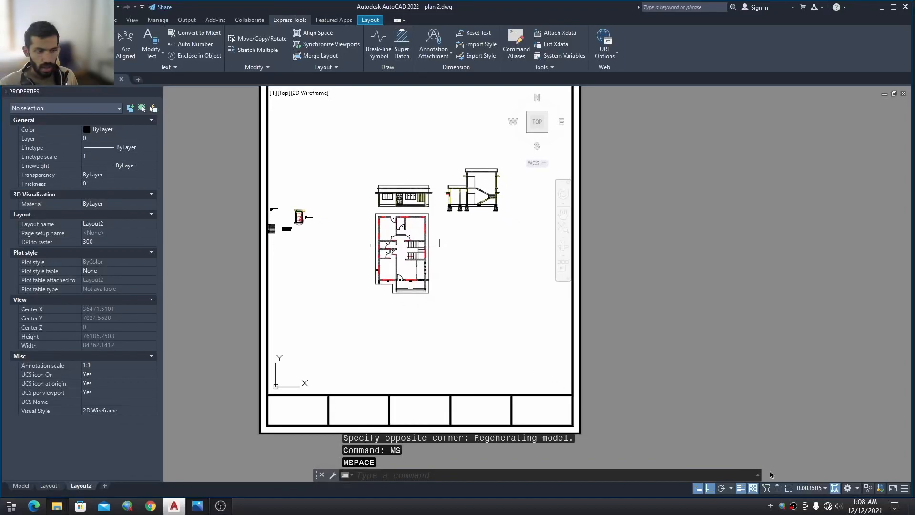
click(811, 488)
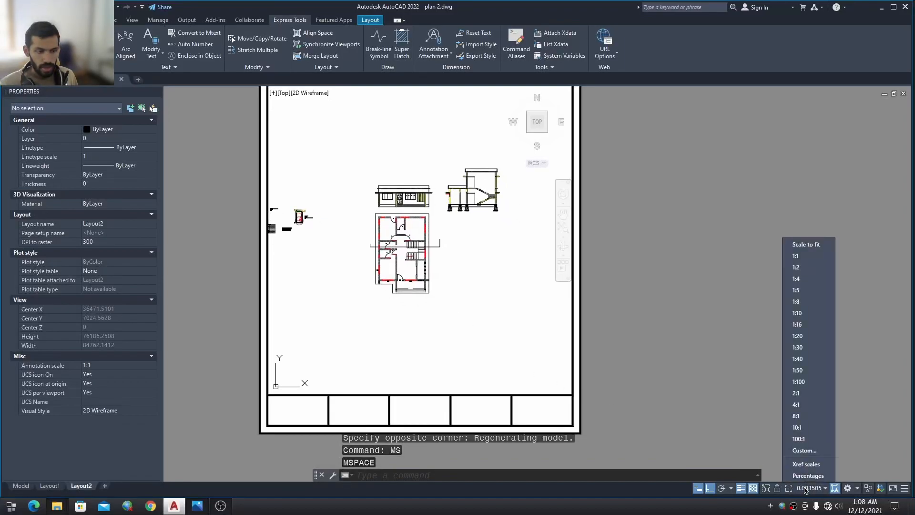
click(798, 377)
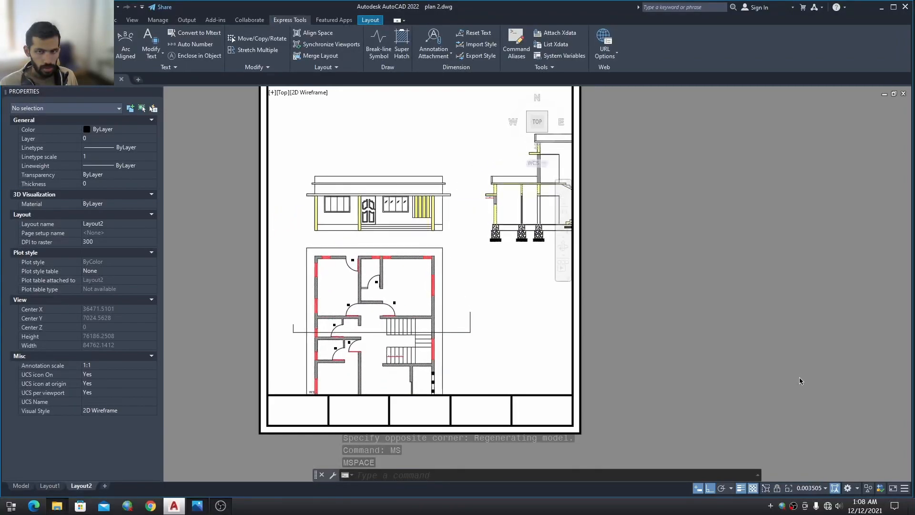
mouse_move(491, 334)
middle_down()
mouse_move(506, 292)
mouse_move(515, 207)
mouse_move(522, 225)
middle_up()
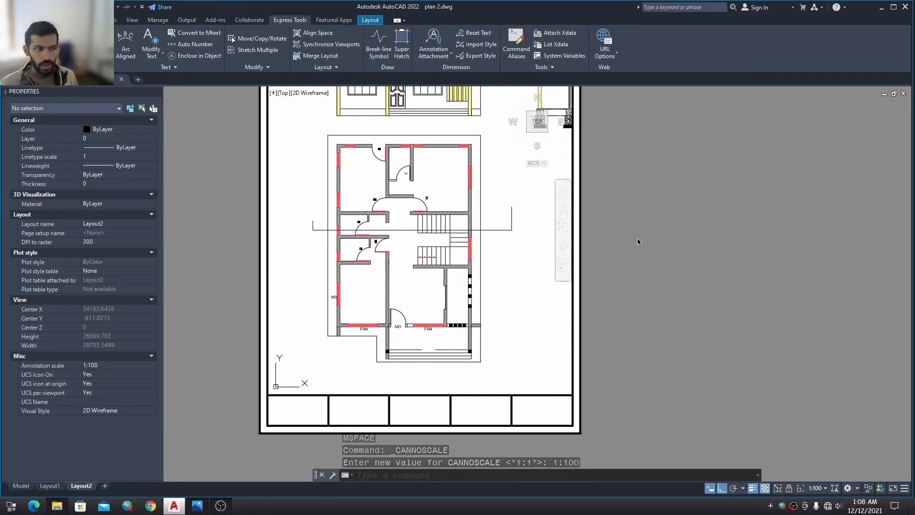
Return to paper space to check the sheet, then reactivate the viewport to review its scale
text(ps)
key(Return)
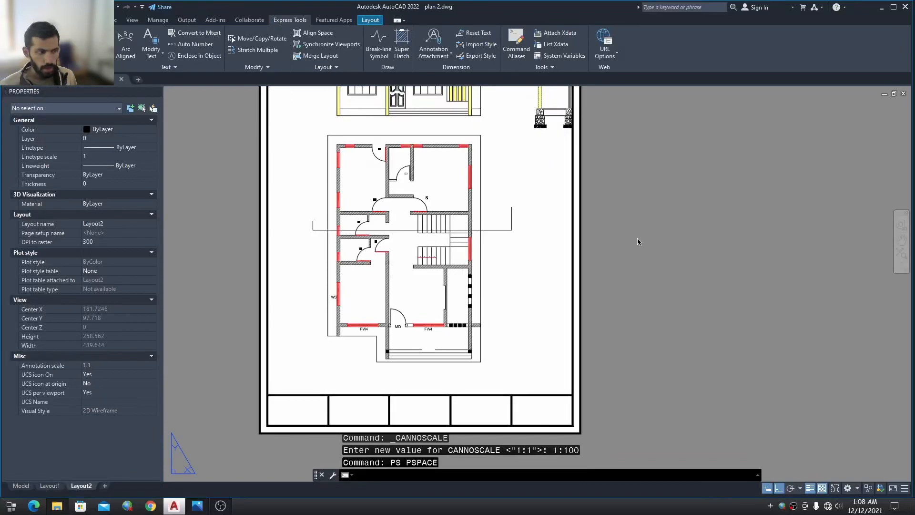
scroll(620, 299, down, 2)
middle_drag(579, 350, 599, 265)
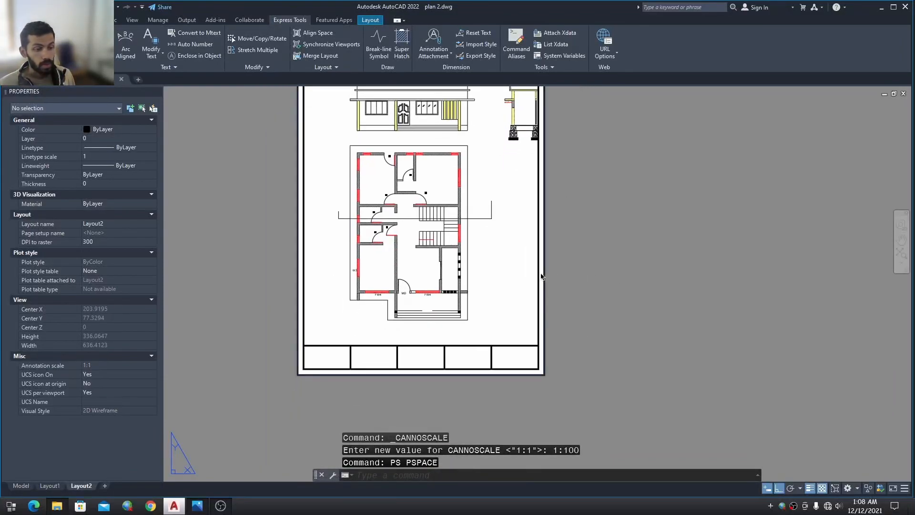
double_click(515, 268)
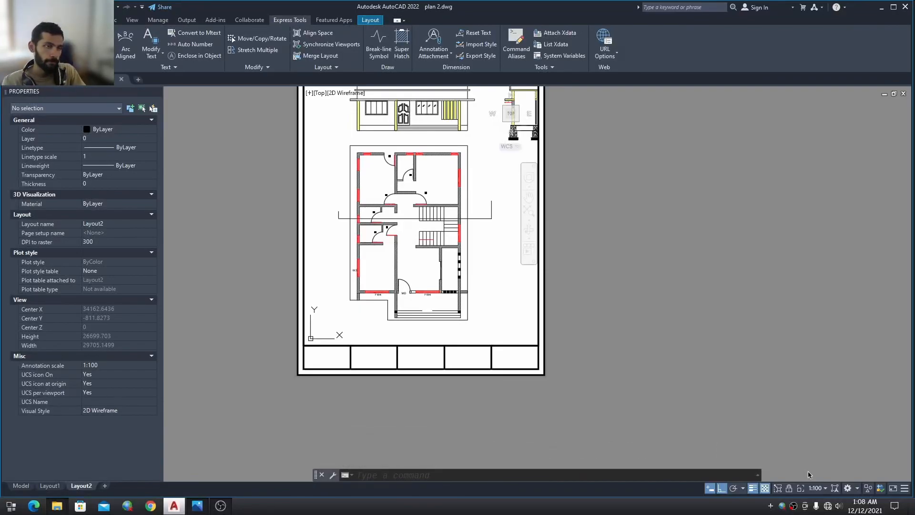
Switch to Photos and examine the ruler photos of the printed title block cell and the border margin
key(alt+Tab)
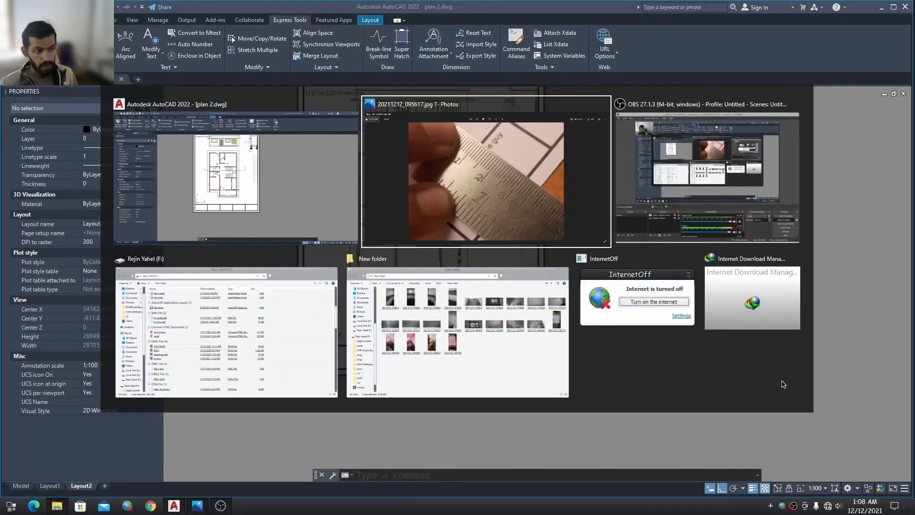
click(602, 239)
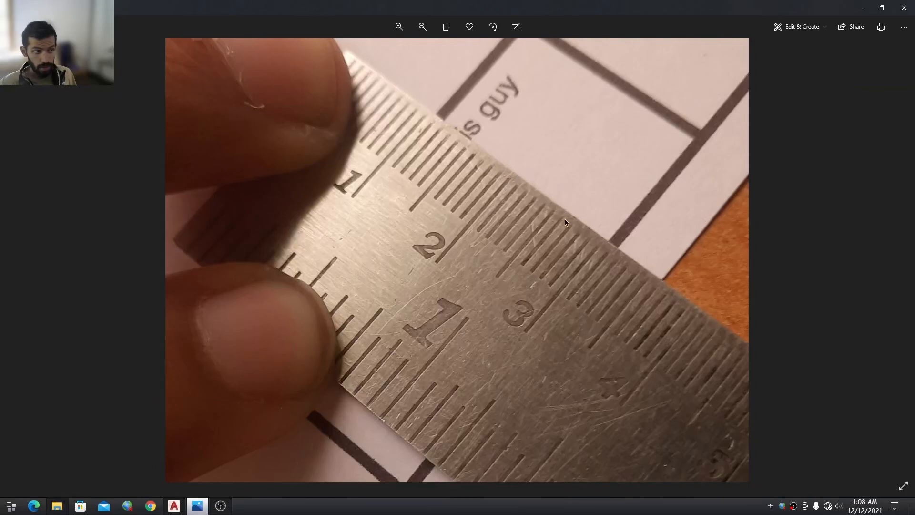
scroll(564, 218, down, 5)
key(Right)
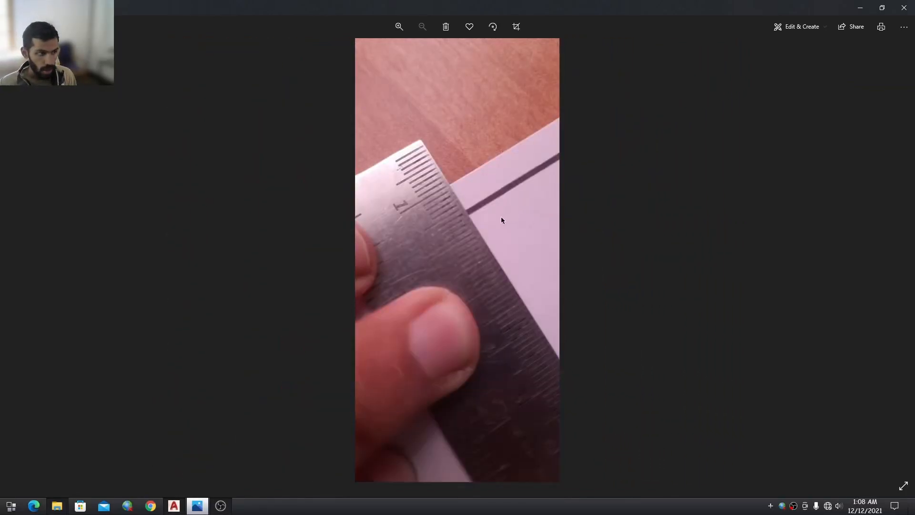
scroll(467, 196, up, 4)
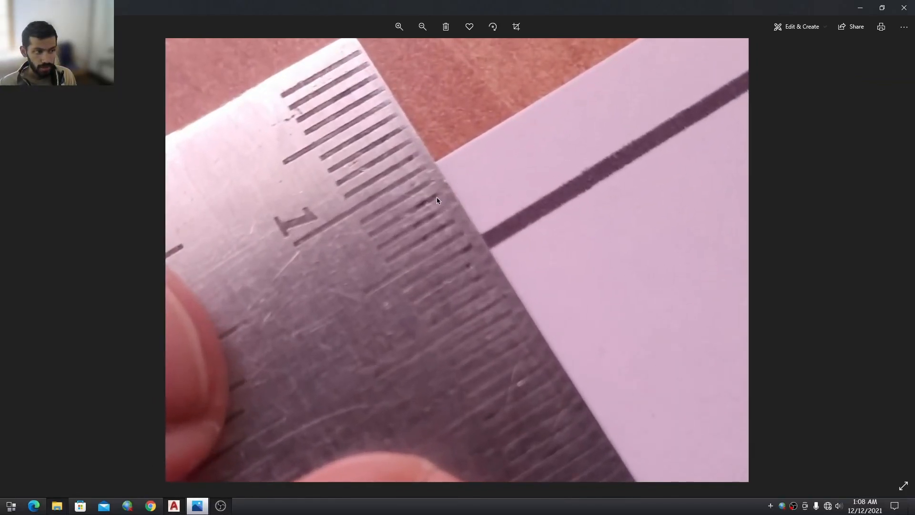
scroll(466, 251, down, 5)
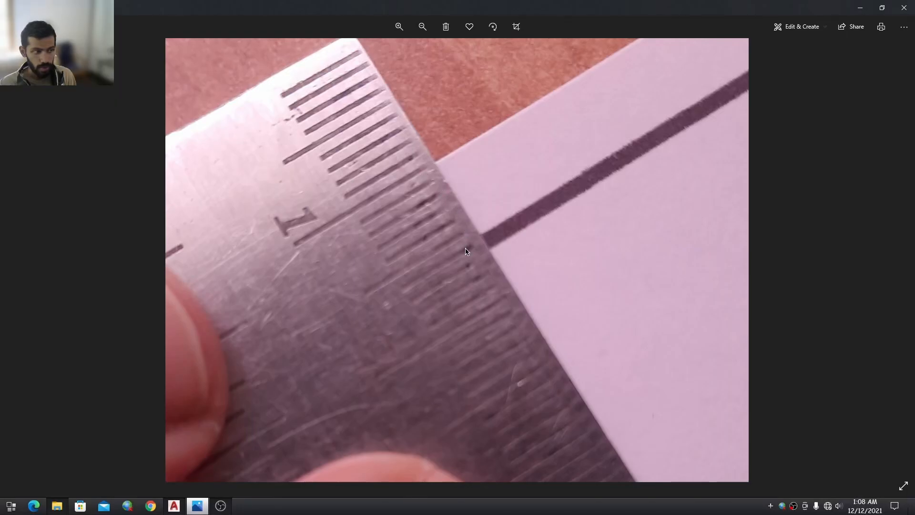
Enlarge the ruler photo of the printed hatched wall and capture it as a screen snip for annotation
key(Right)
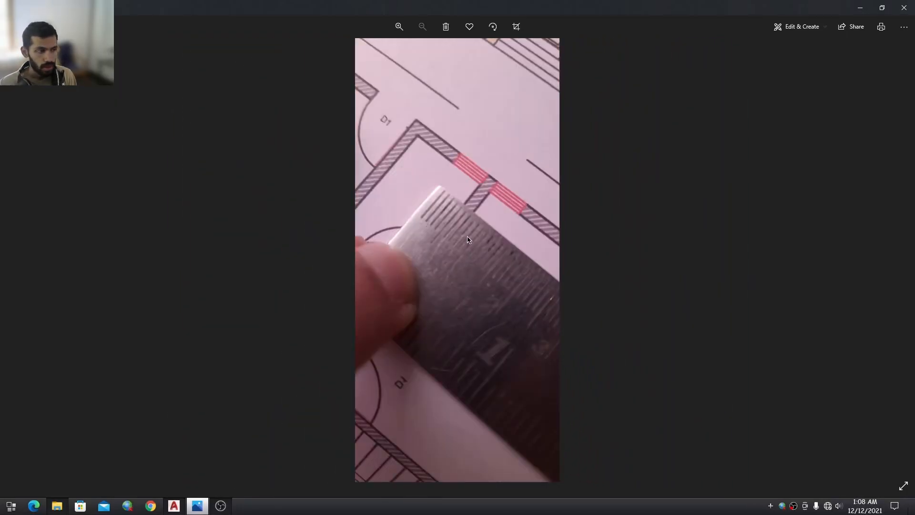
scroll(461, 207, up, 5)
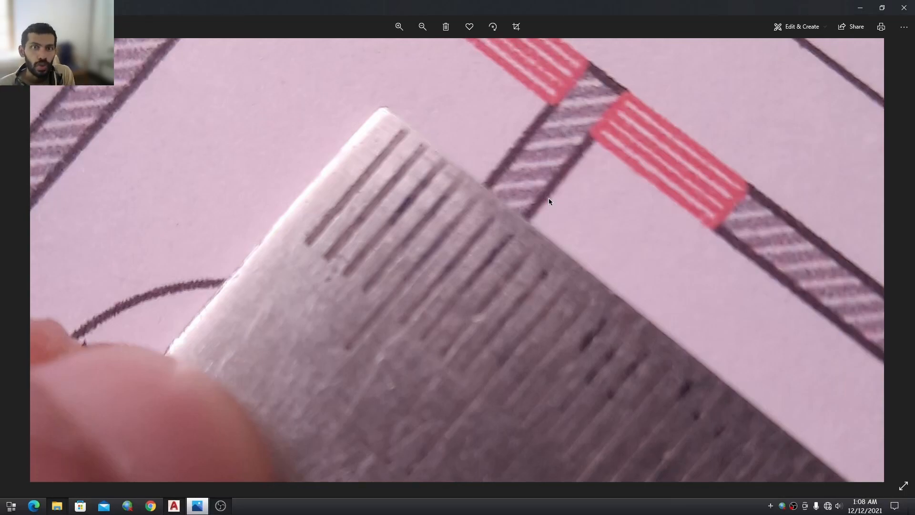
scroll(511, 189, up, 2)
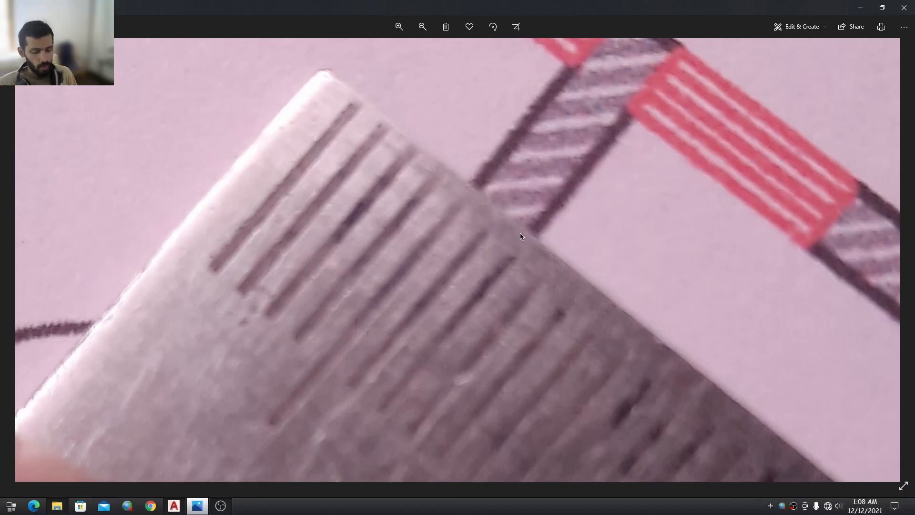
key(super+w)
click(847, 487)
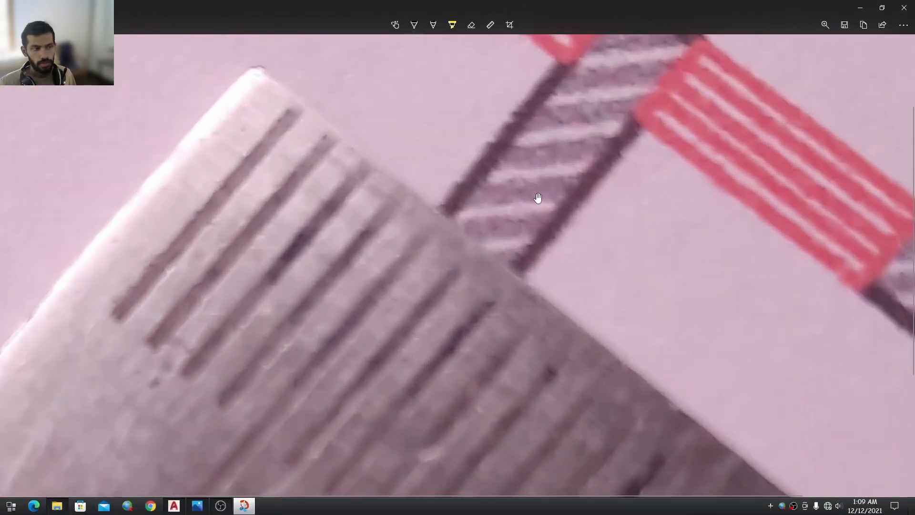
Handwrite the scale calculation "200 mm × 1/100 = 2 mm" beside the wall on the snip
drag(625, 248, 654, 246)
drag(679, 256, 698, 267)
mouse_move(703, 257)
mouse_down()
mouse_move(715, 266)
mouse_move(747, 256)
mouse_move(737, 263)
mouse_up()
drag(793, 250, 795, 265)
drag(763, 277, 860, 284)
drag(782, 299, 782, 324)
mouse_move(797, 305)
mouse_down()
mouse_move(809, 316)
mouse_move(818, 308)
mouse_up()
mouse_move(714, 369)
mouse_down()
mouse_move(796, 373)
mouse_move(846, 358)
mouse_up()
Mark both edges of the hatched wall at the ruler with short pen strokes
drag(452, 209, 487, 185)
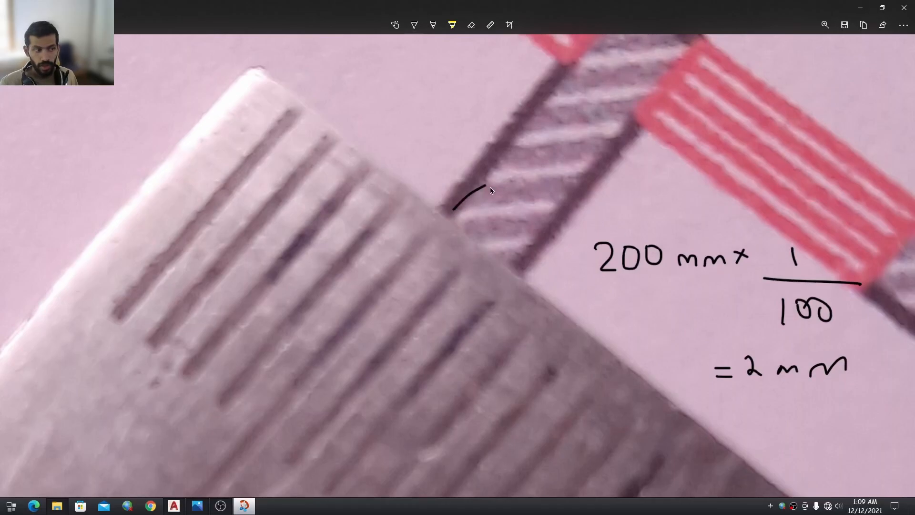
drag(515, 269, 542, 228)
ctrl+scroll(543, 238, down, 3)
ctrl+scroll(548, 245, up, 2)
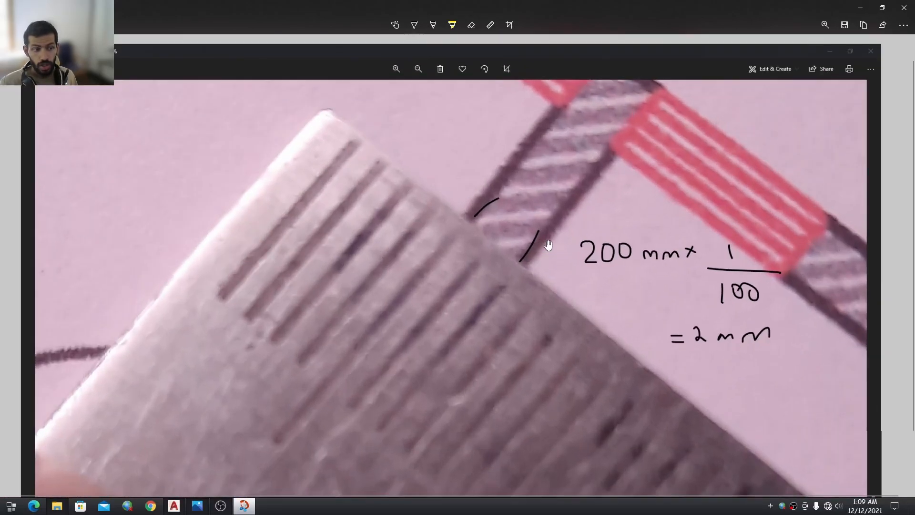